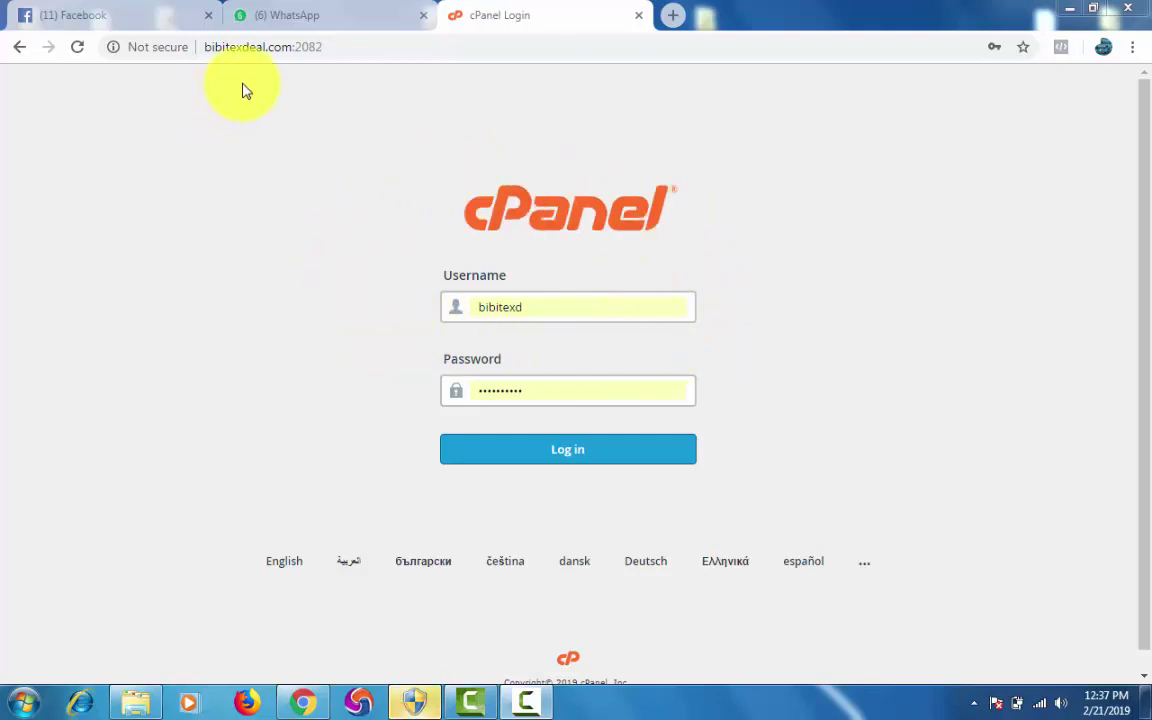
Log in to cPanel and scroll the home page sections back up to Files.
click(586, 460)
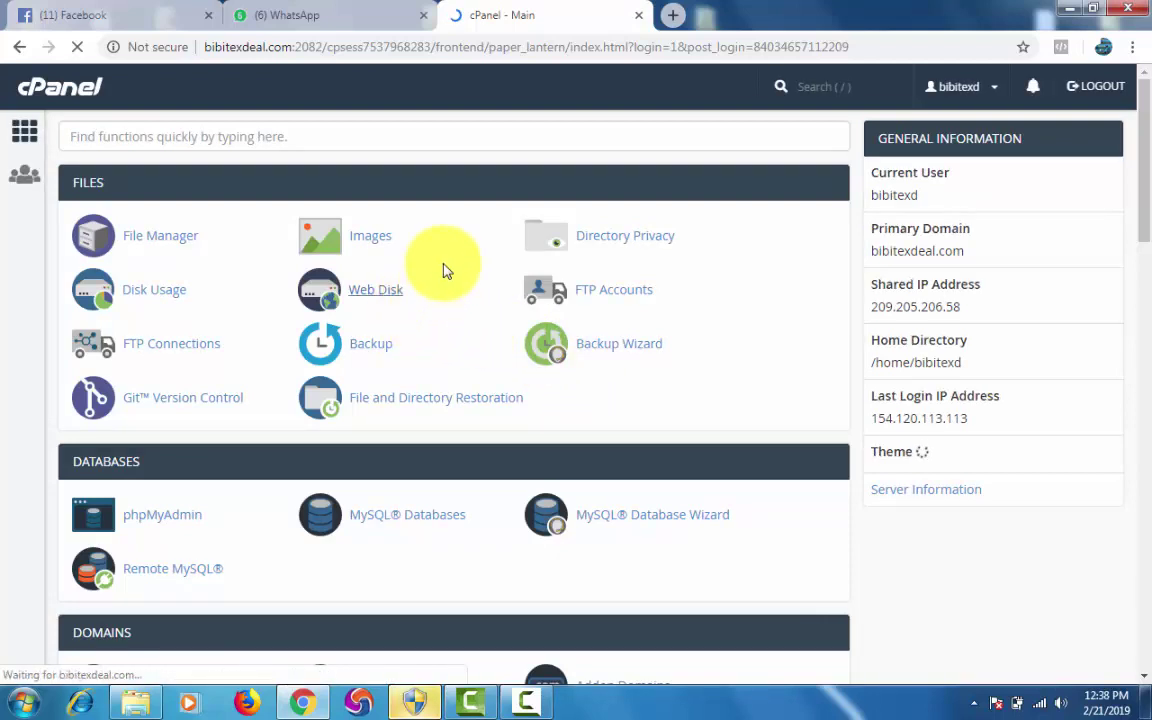
scroll(446, 266, down, 1)
scroll(446, 266, up, 1)
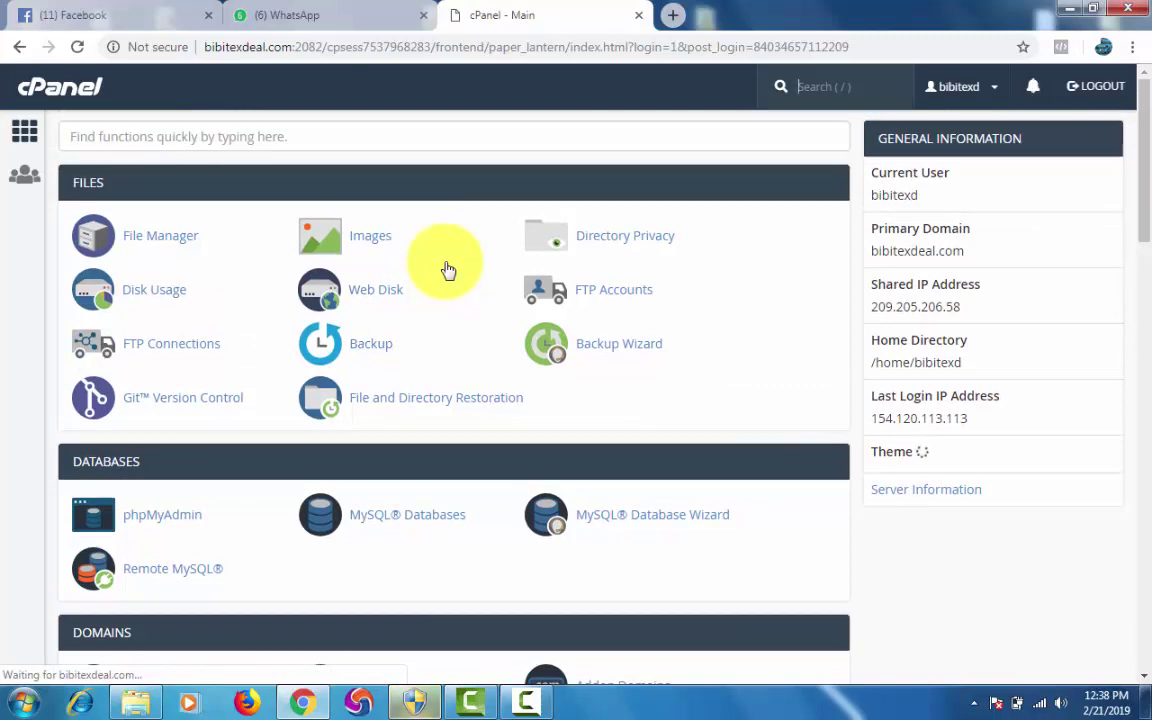
scroll(448, 270, down, 4)
scroll(445, 261, down, 4)
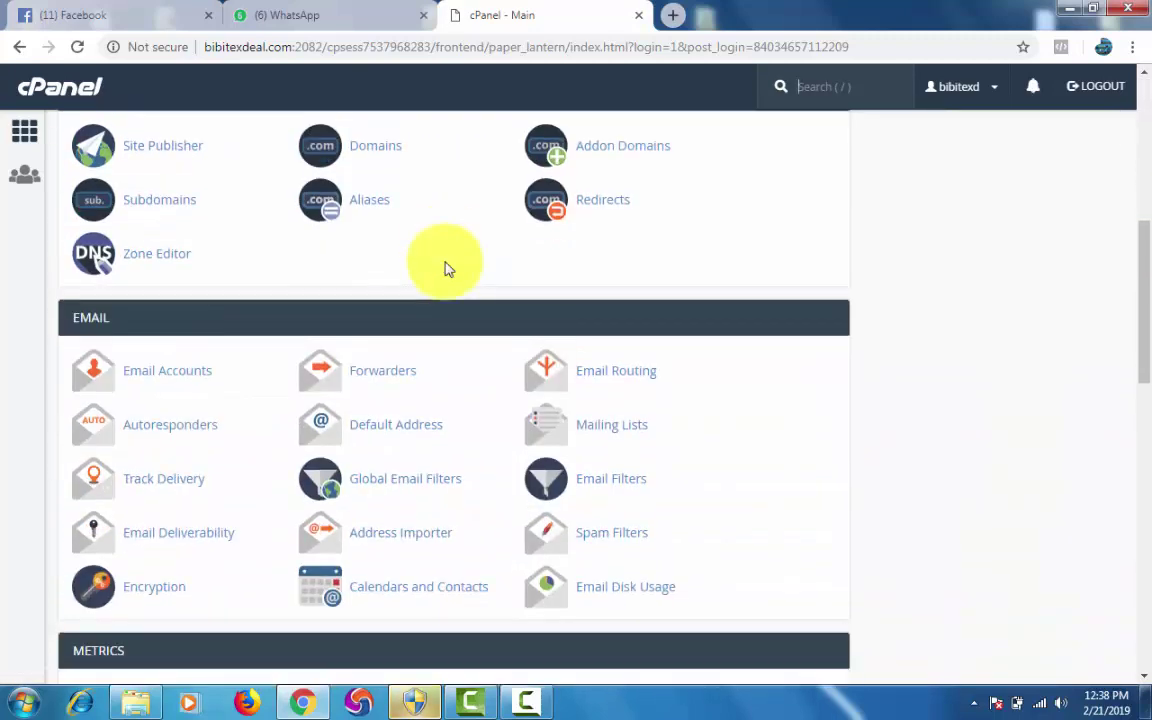
scroll(446, 266, down, 2)
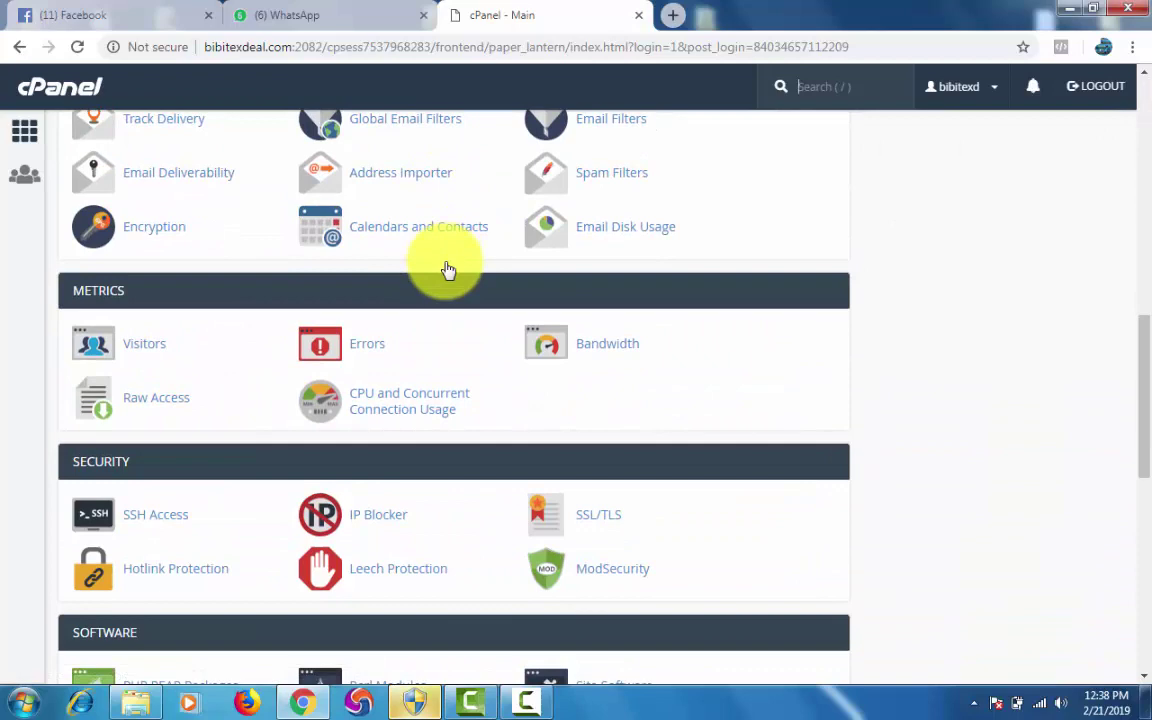
scroll(448, 270, up, 8)
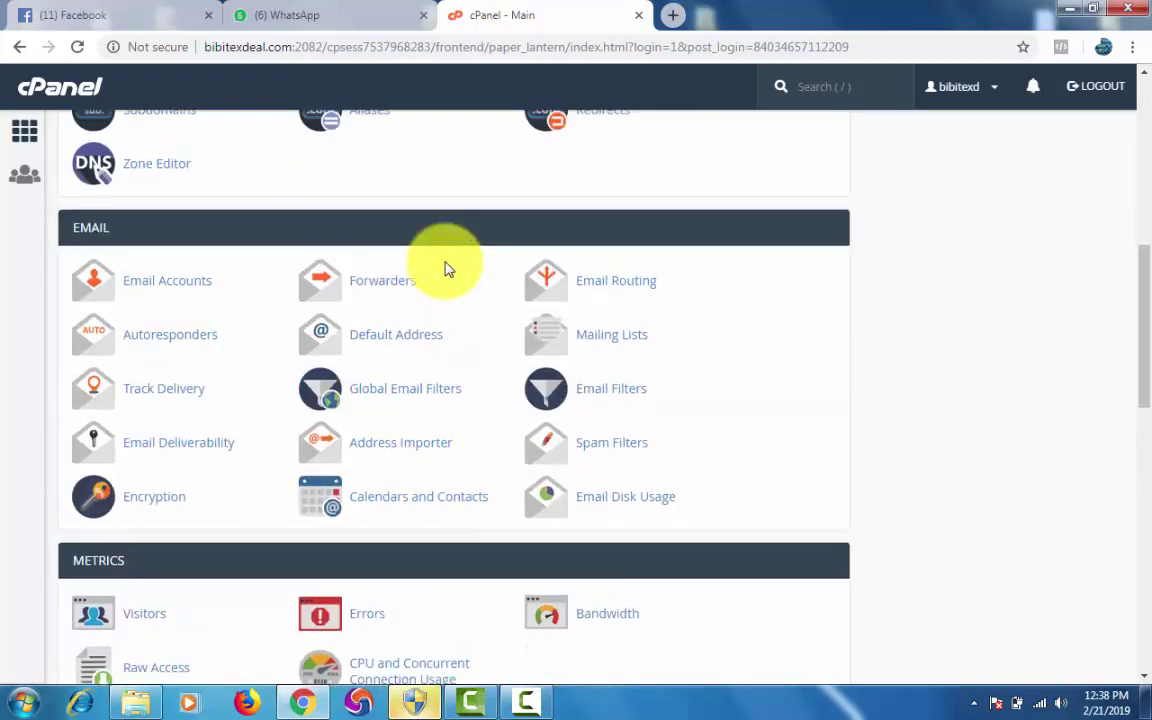
scroll(446, 267, up, 2)
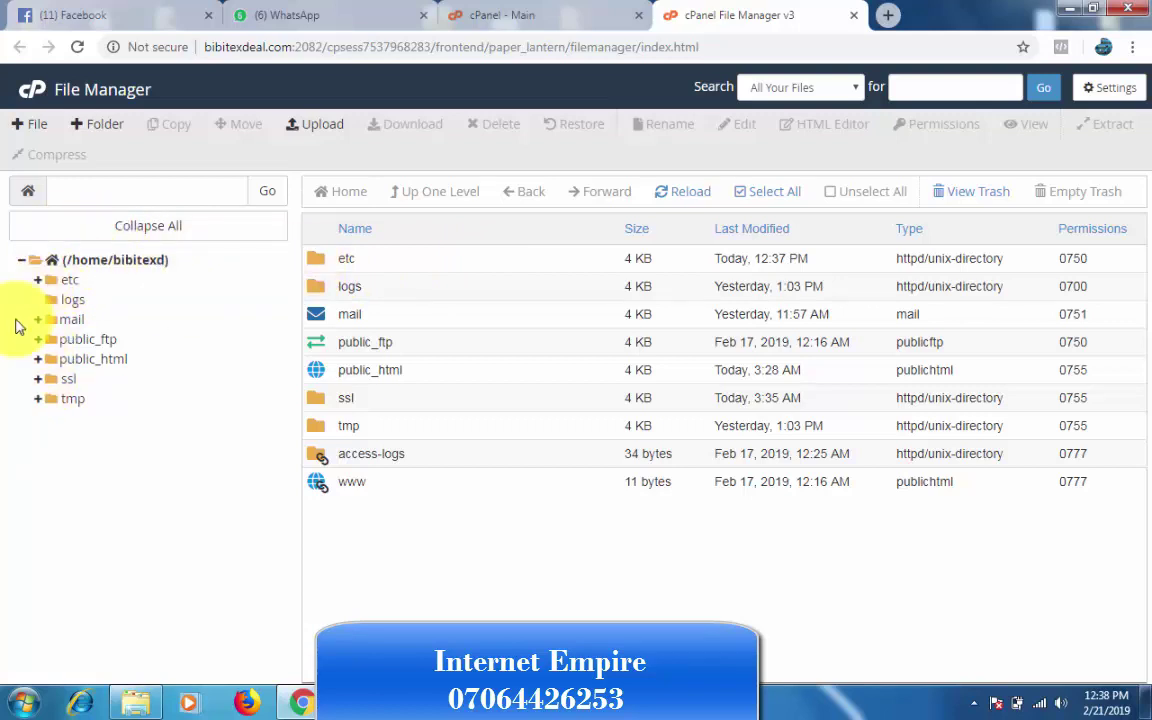
Navigate File Manager from public_html through wp-content into the plugins folder.
click(92, 366)
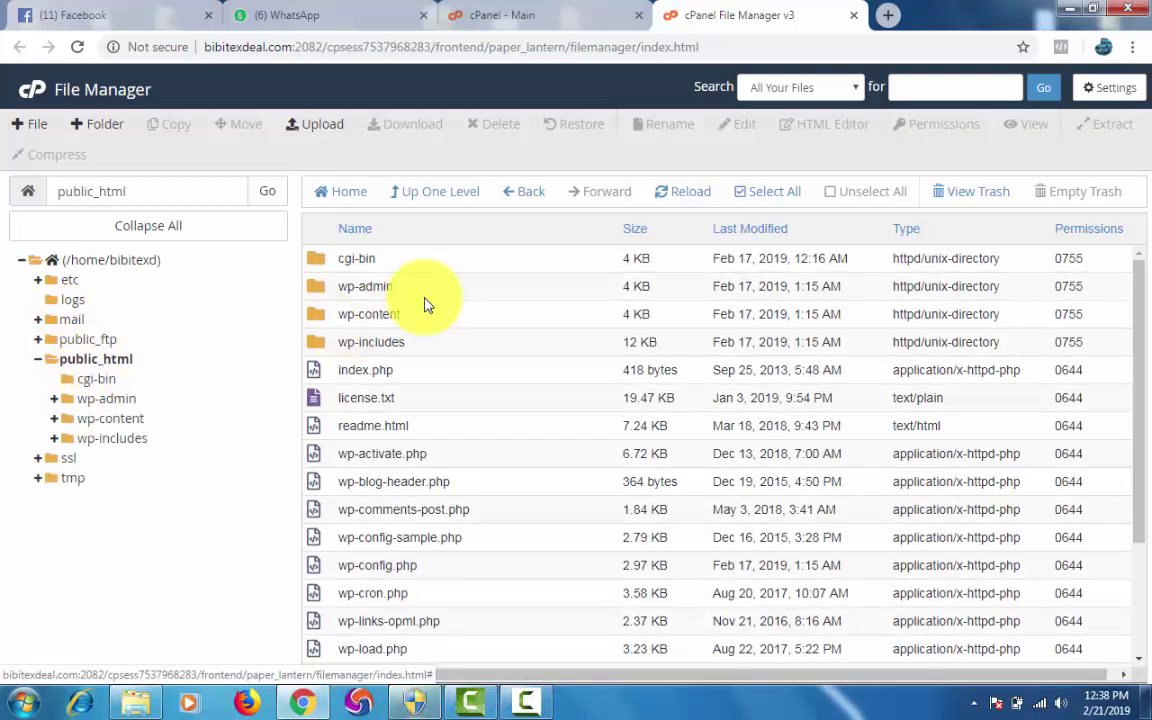
scroll(450, 424, down, 2)
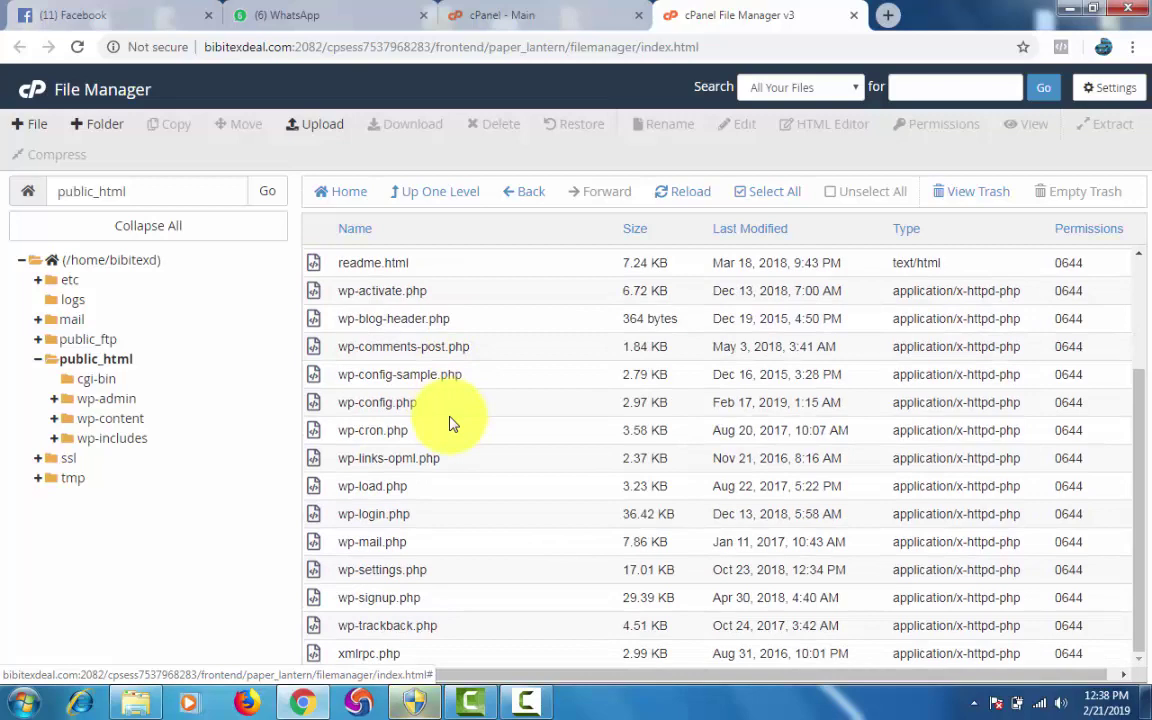
scroll(450, 420, up, 3)
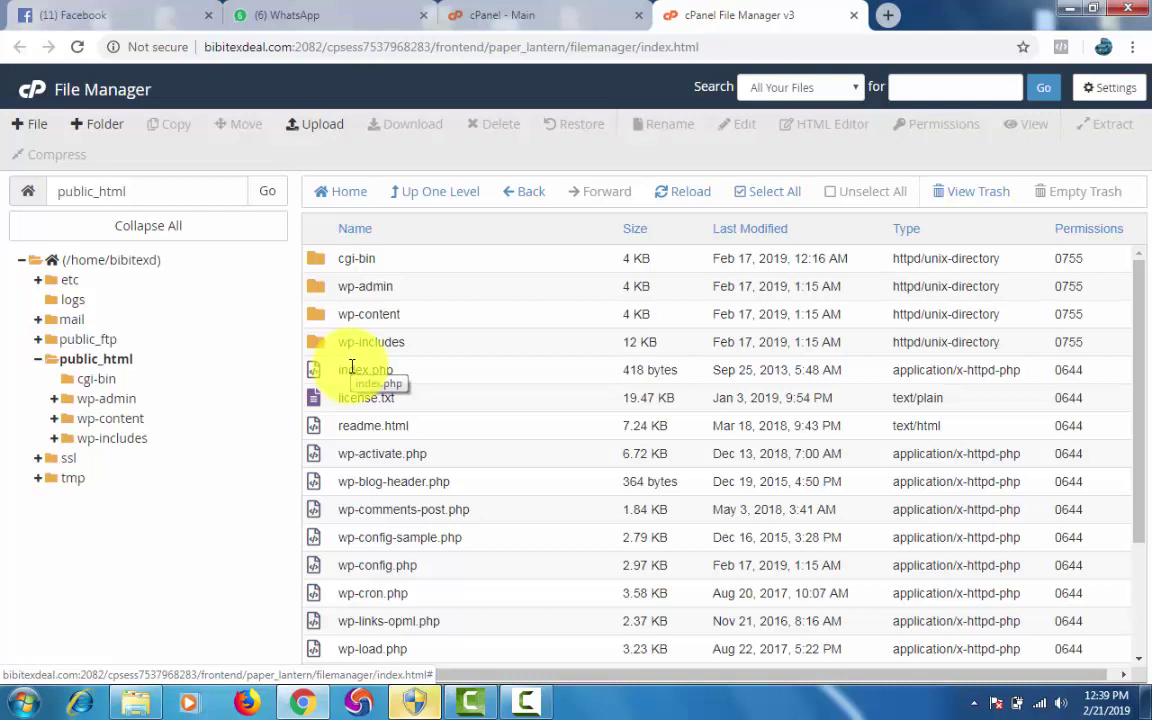
double_click(317, 320)
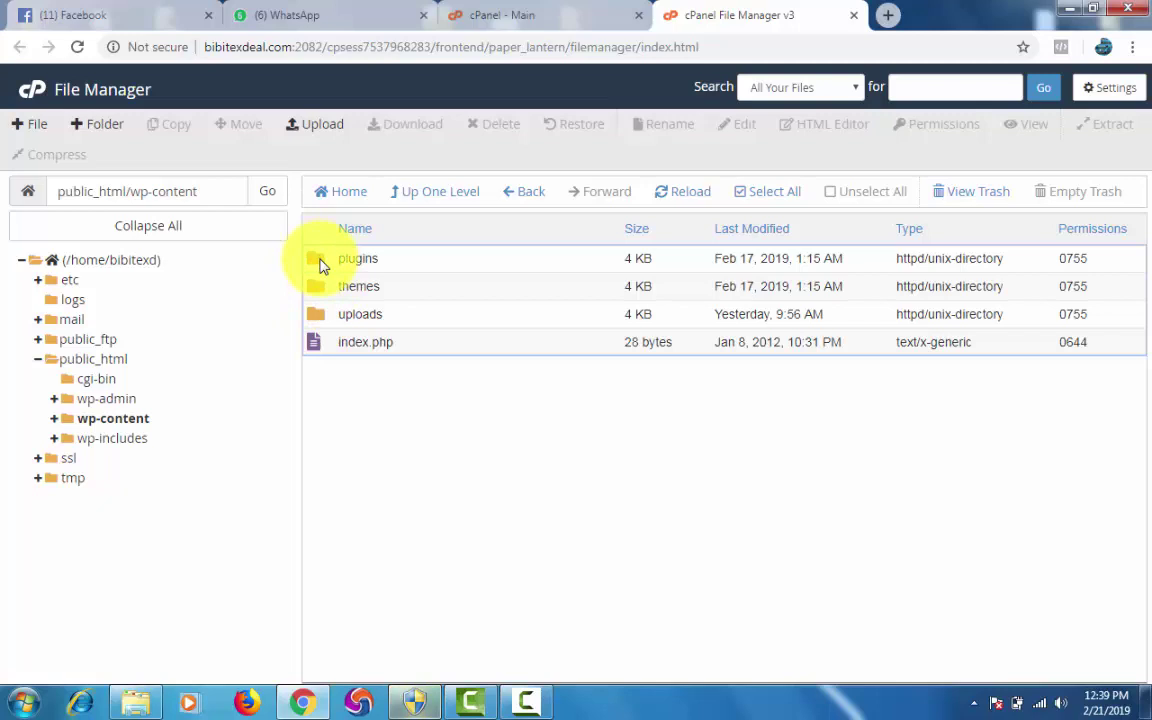
double_click(320, 262)
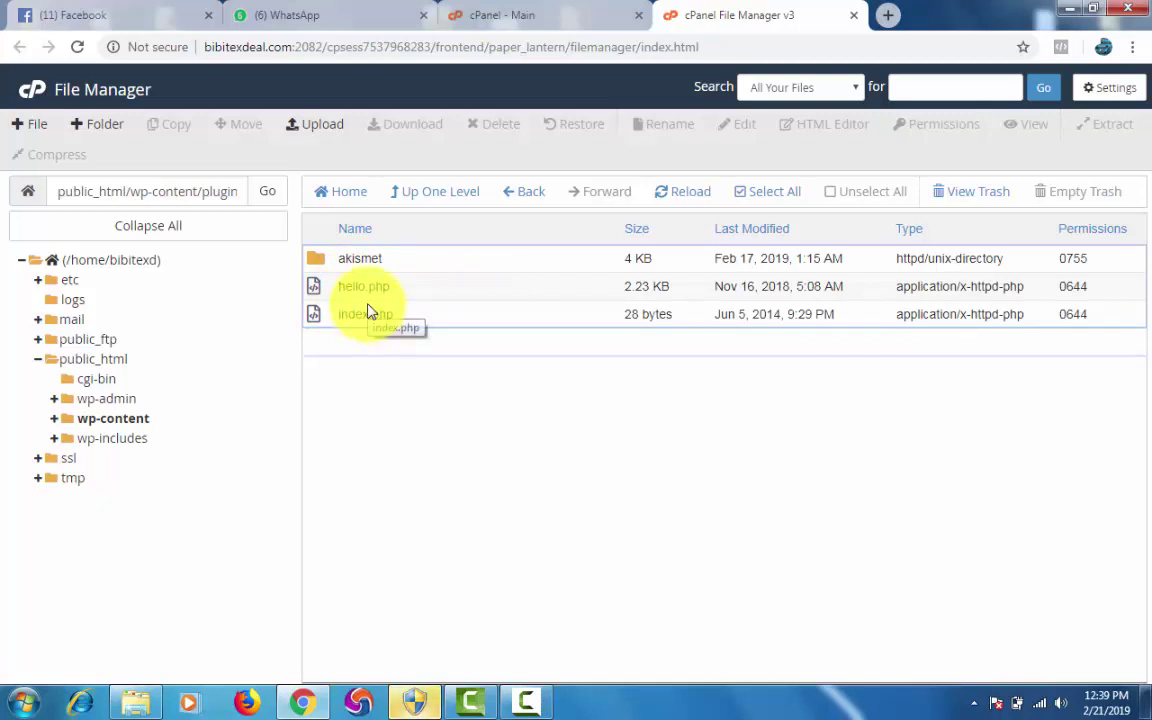
Upload instabuilder.zip from the Builder Plugins folder into wp-content/plugins.
click(312, 133)
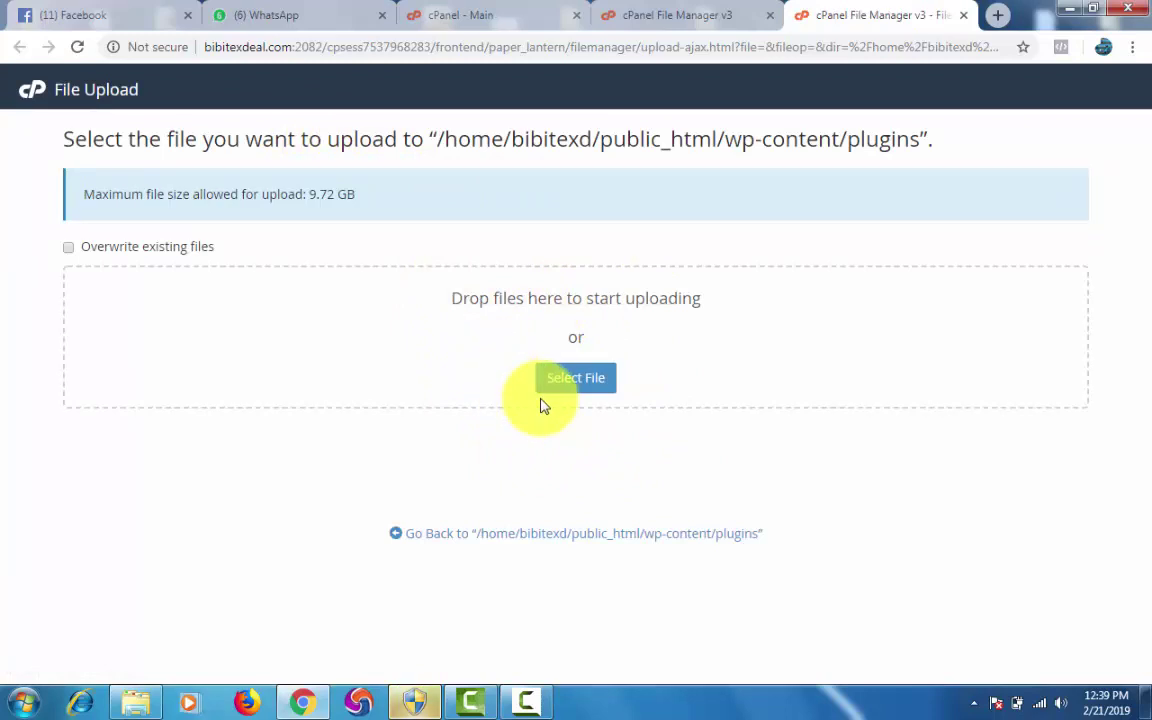
click(578, 389)
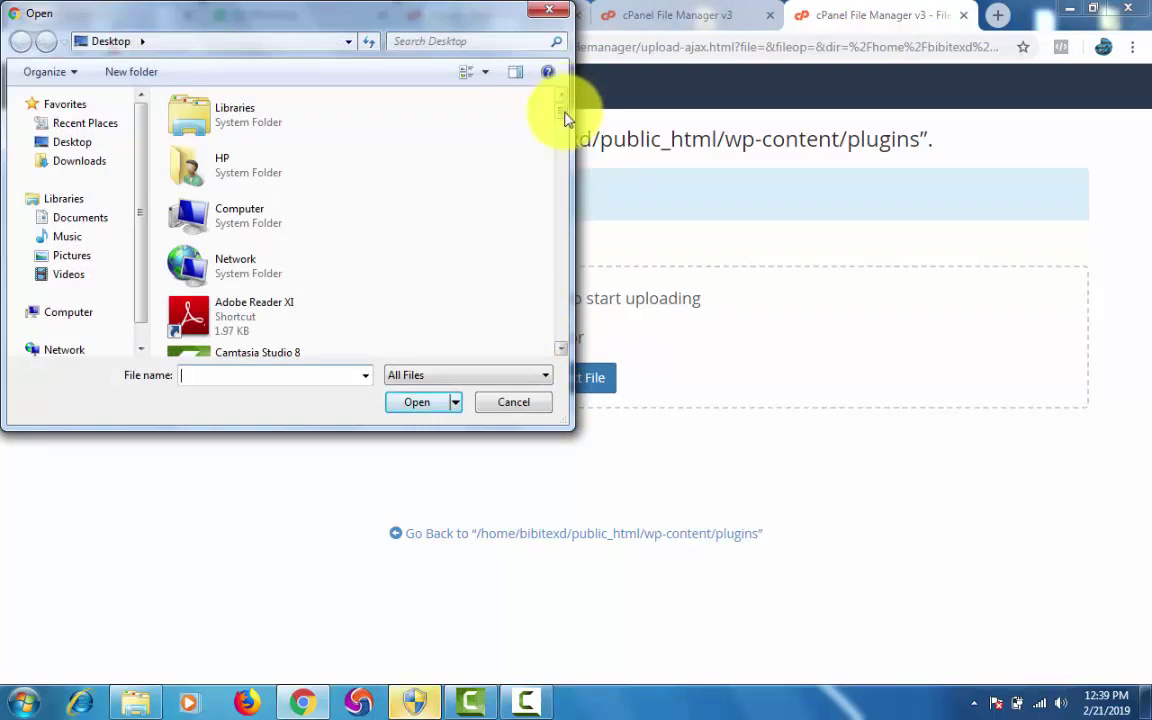
drag(565, 118, 546, 323)
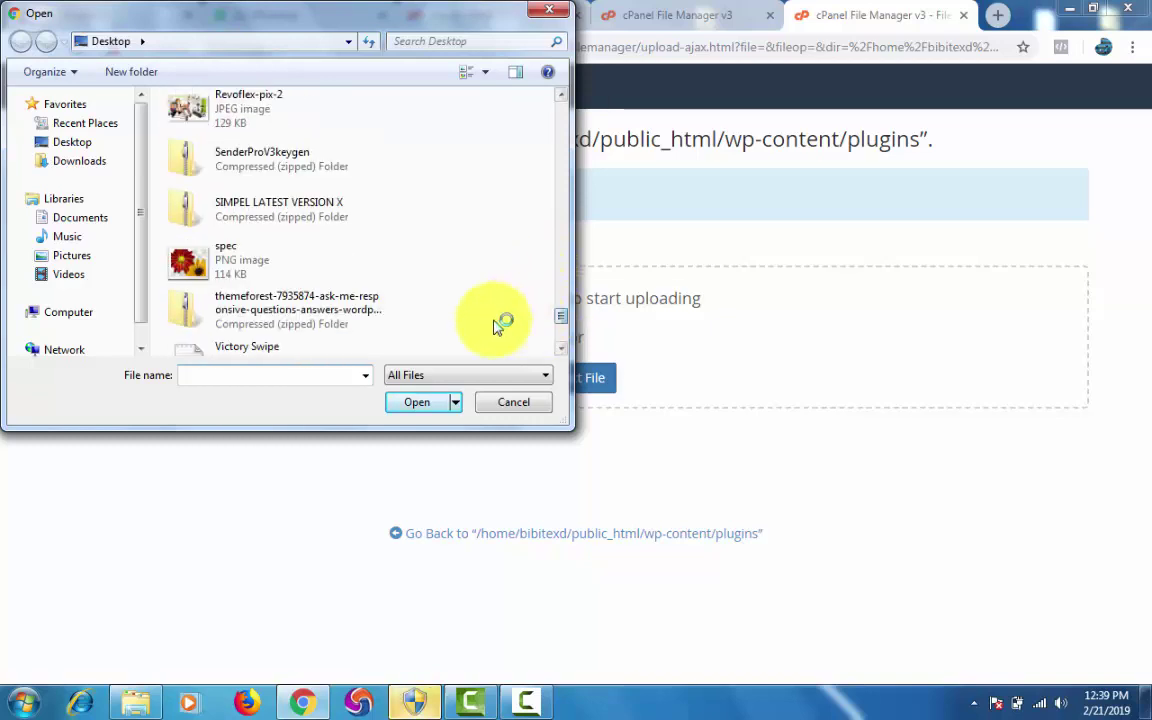
click(268, 376)
text(bui)
key(Down)
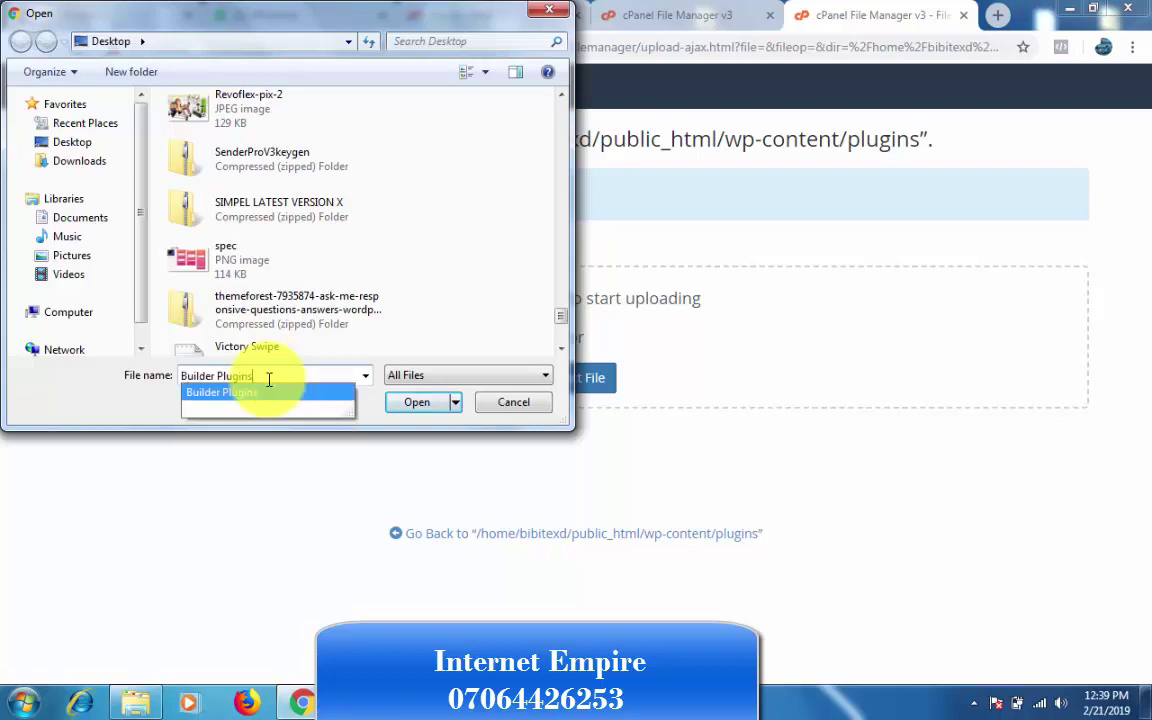
key(Return)
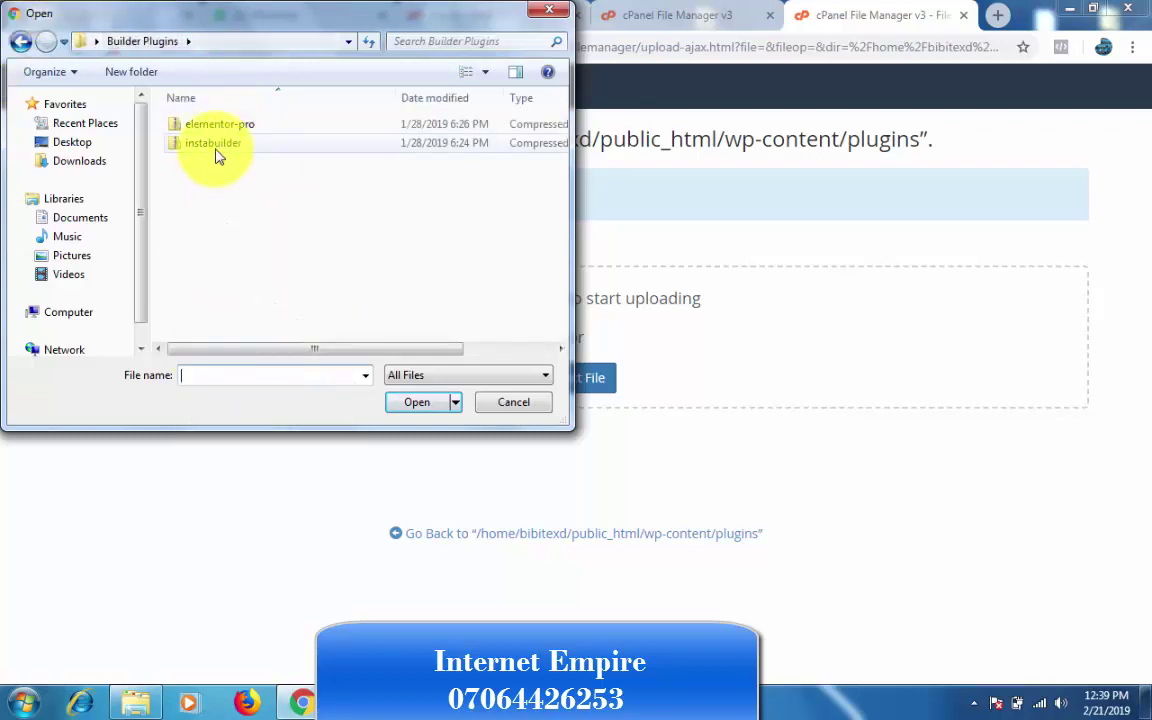
click(220, 150)
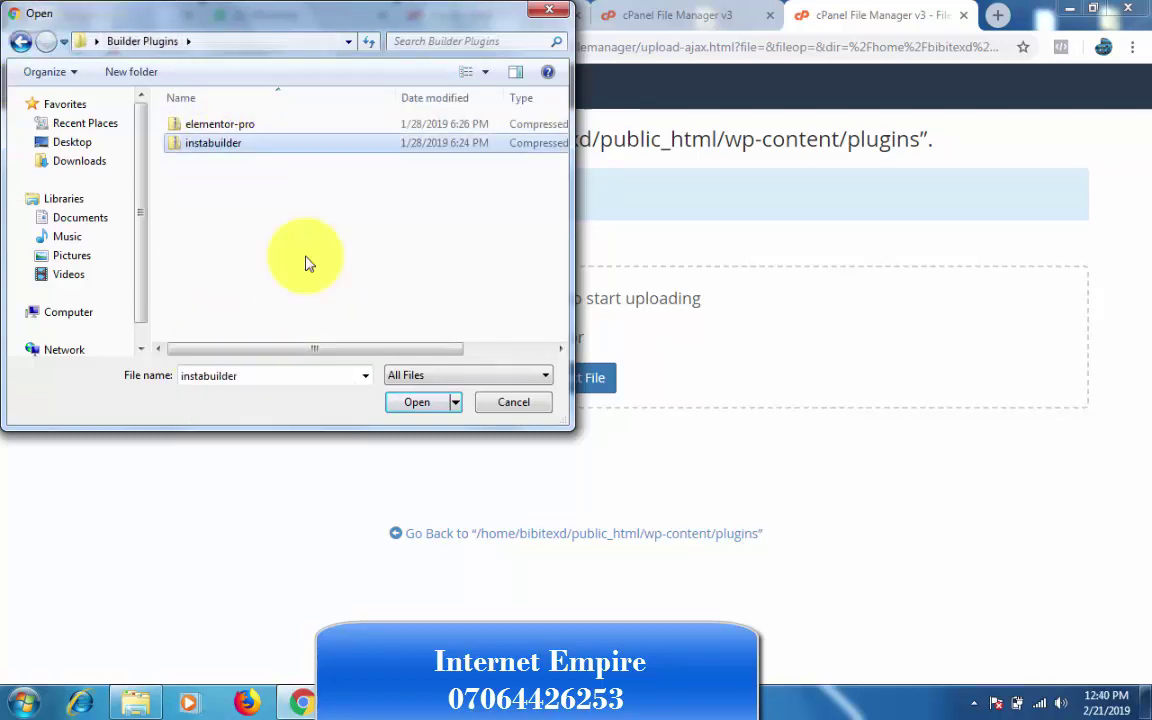
click(400, 408)
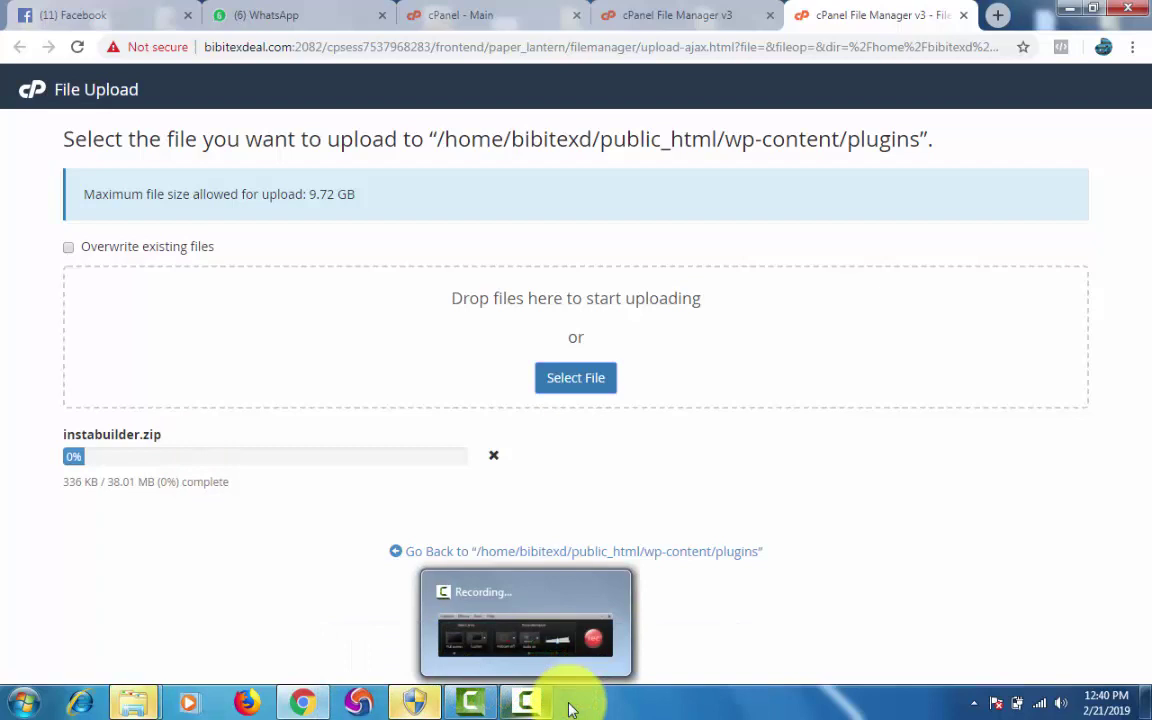
Let the 38.01 MB instabuilder.zip upload finish, then return to the File Manager plugins folder.
click(560, 703)
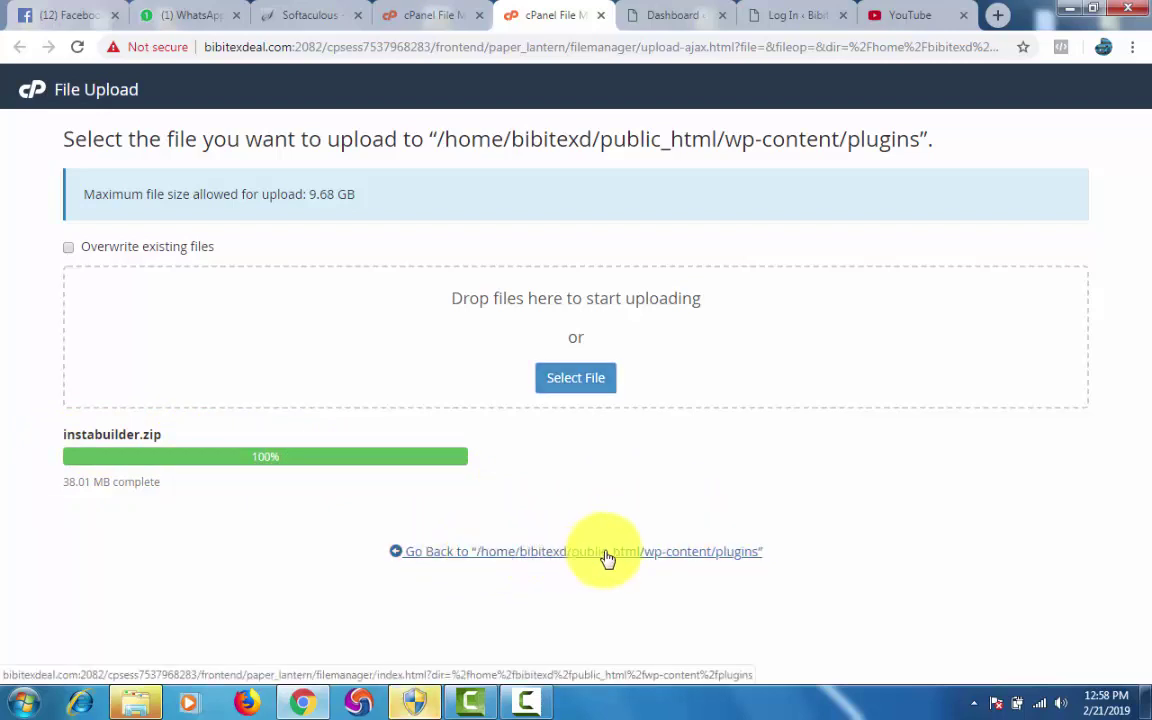
key(ctrl+w)
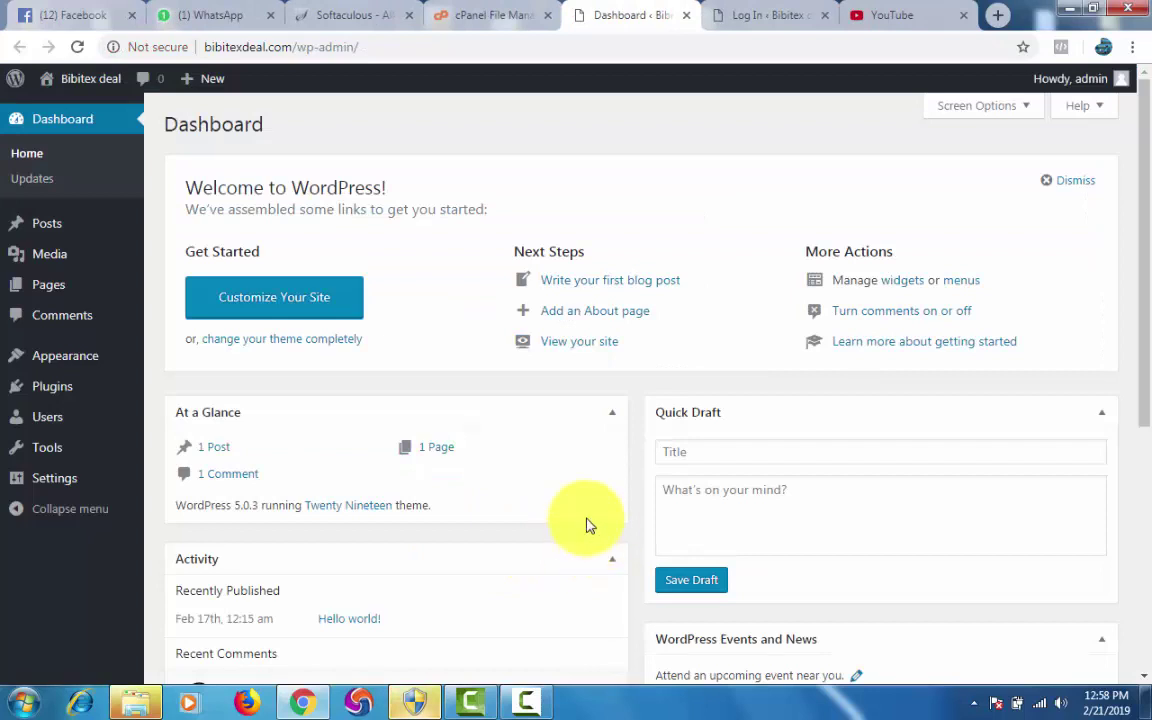
click(474, 18)
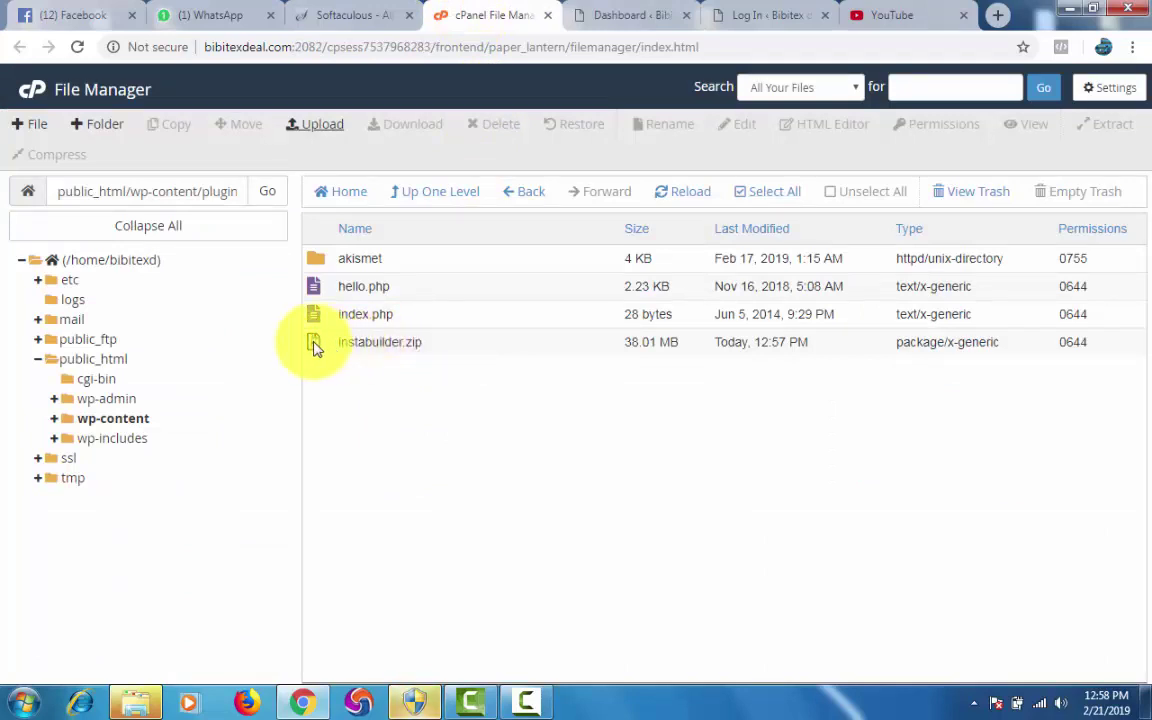
Extract instabuilder.zip into /public_html/wp-content/plugins and review the extracted instabuilder2 files.
click(478, 352)
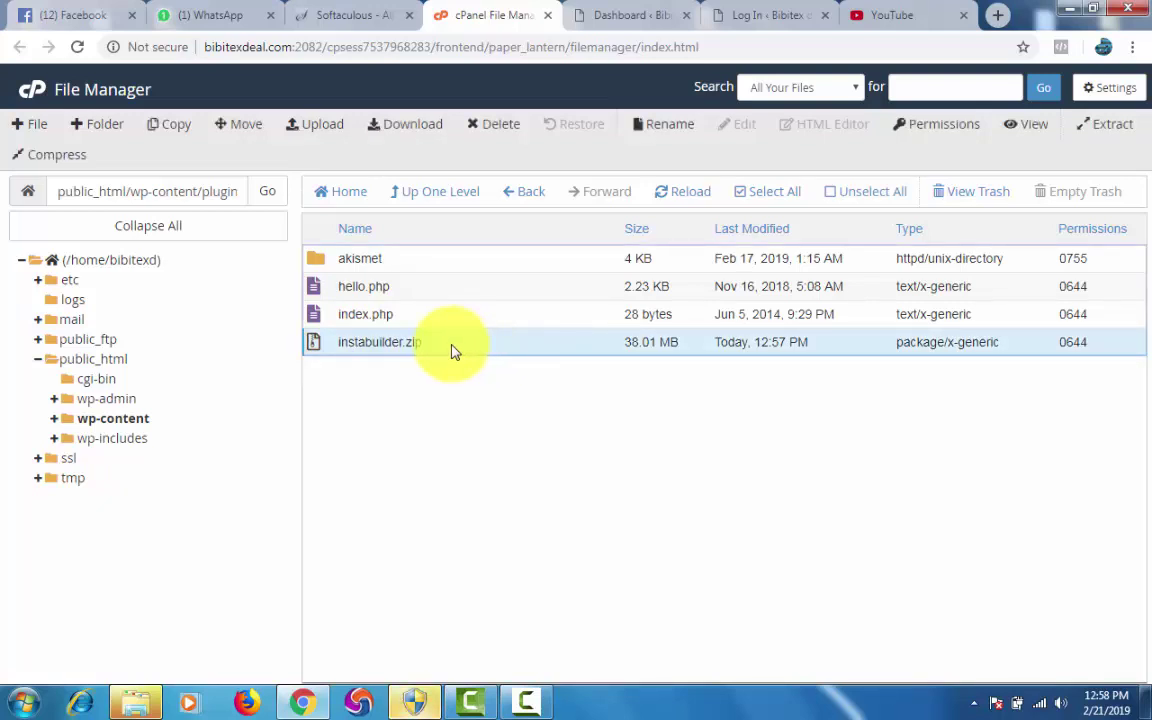
right_click(452, 351)
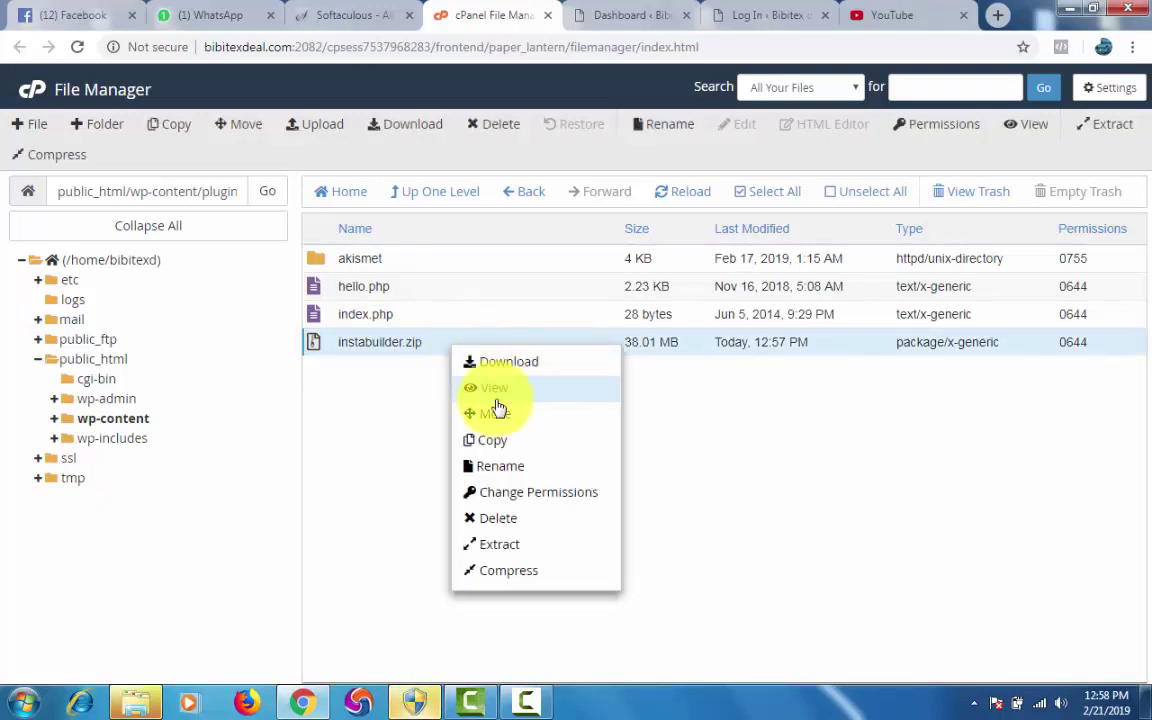
click(500, 545)
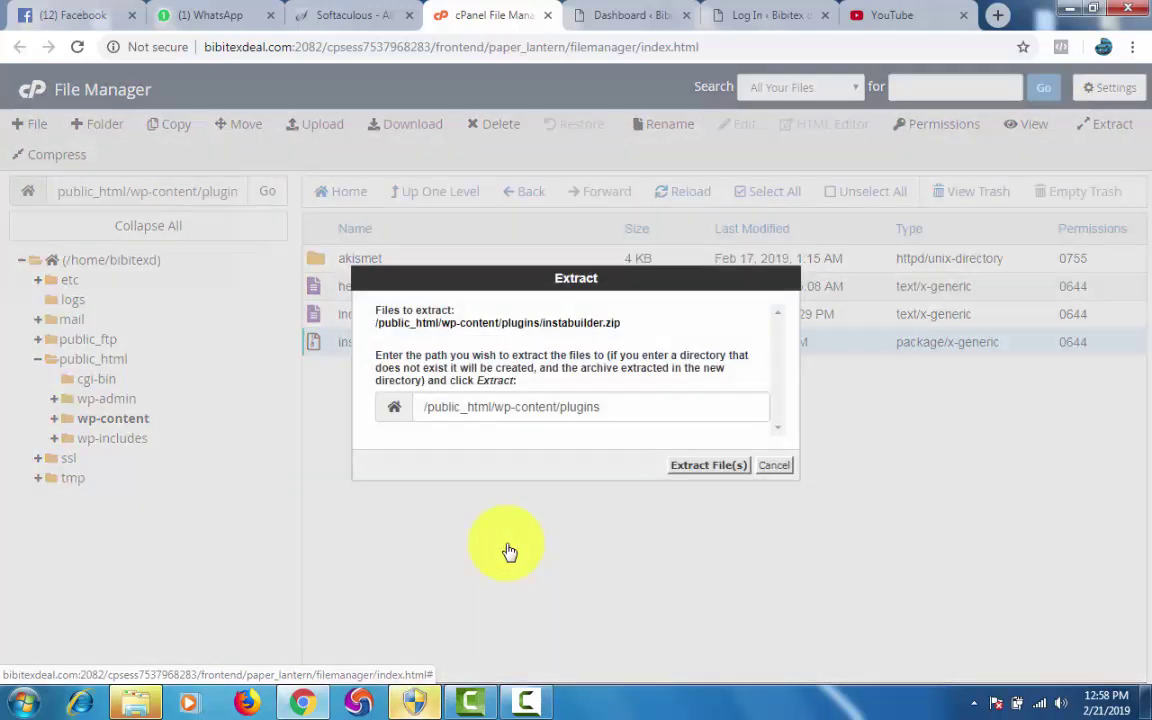
click(708, 466)
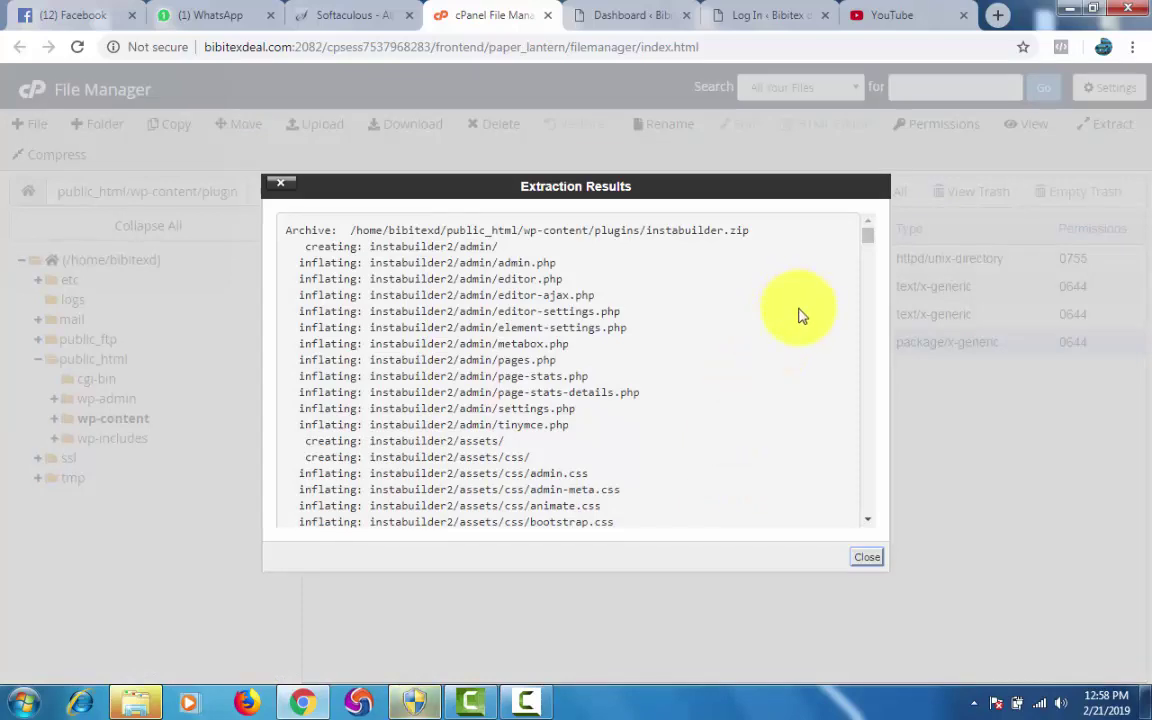
scroll(800, 316, down, 15)
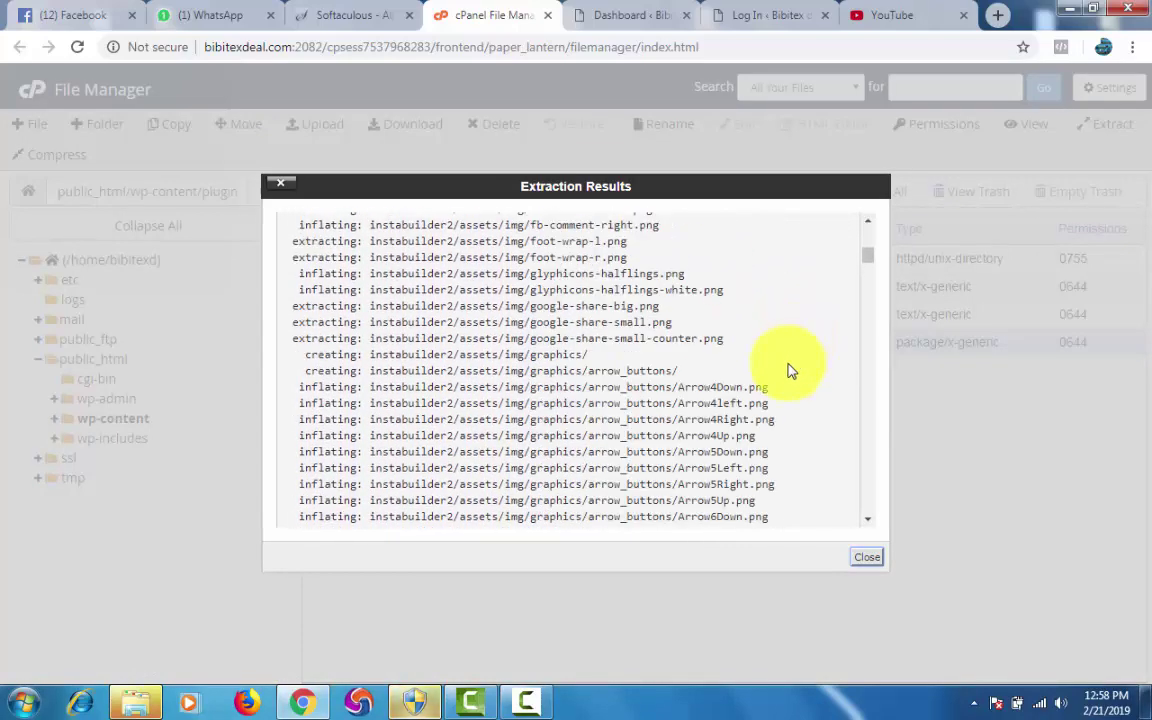
scroll(790, 375, down, 20)
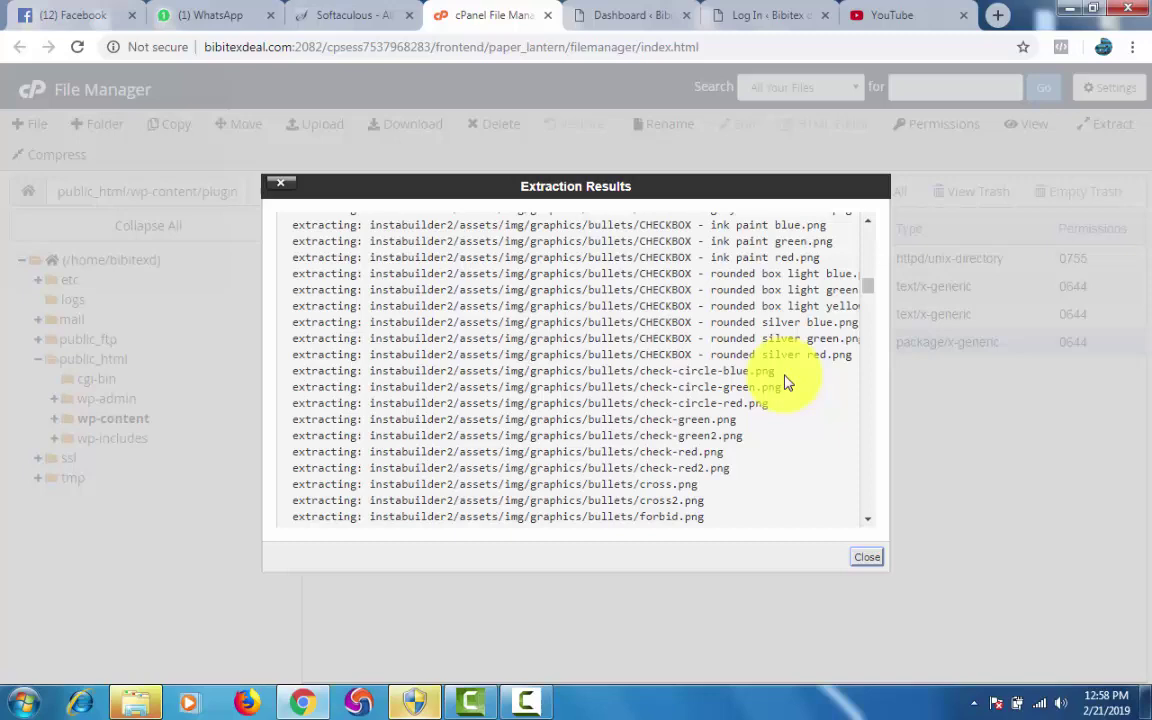
scroll(786, 382, down, 20)
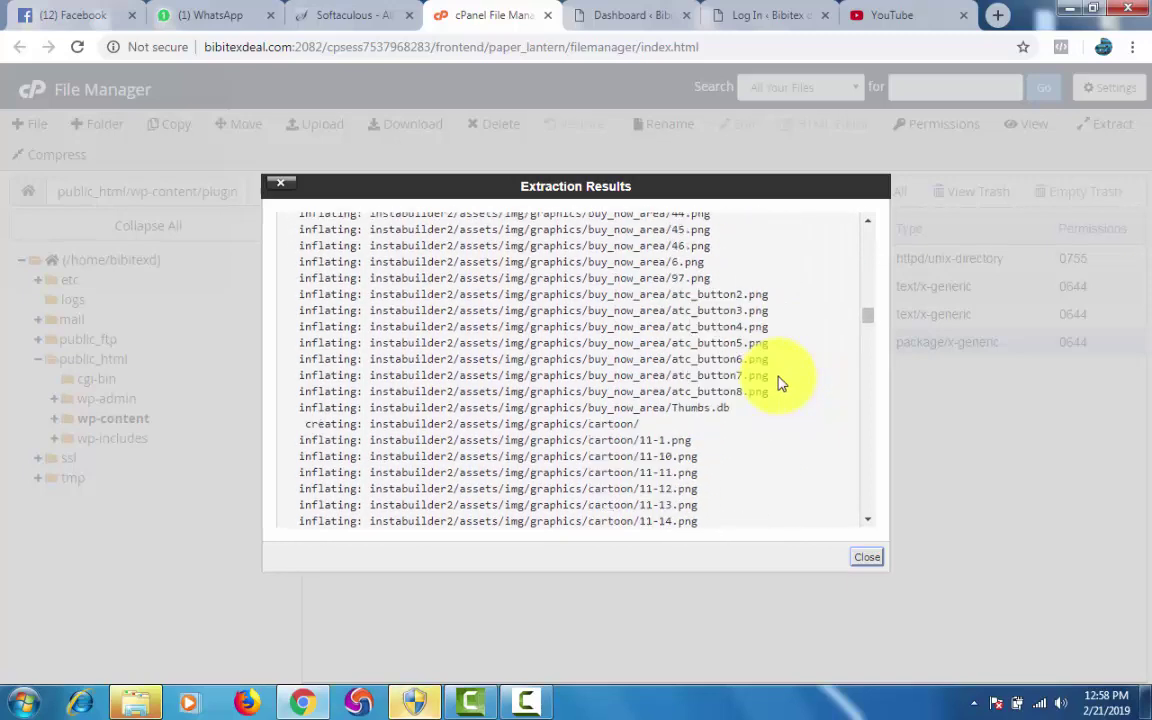
scroll(781, 384, down, 10)
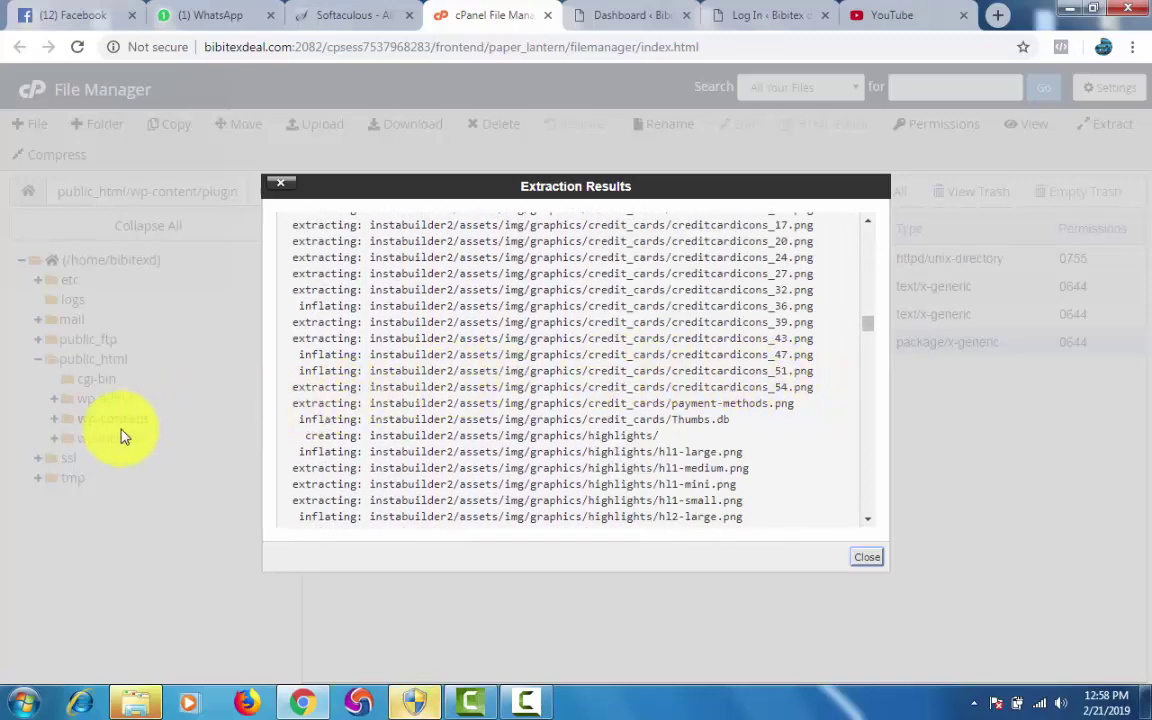
Go to the WordPress admin dashboard's Plugins and InstaBuilder 2.0 menus.
click(613, 17)
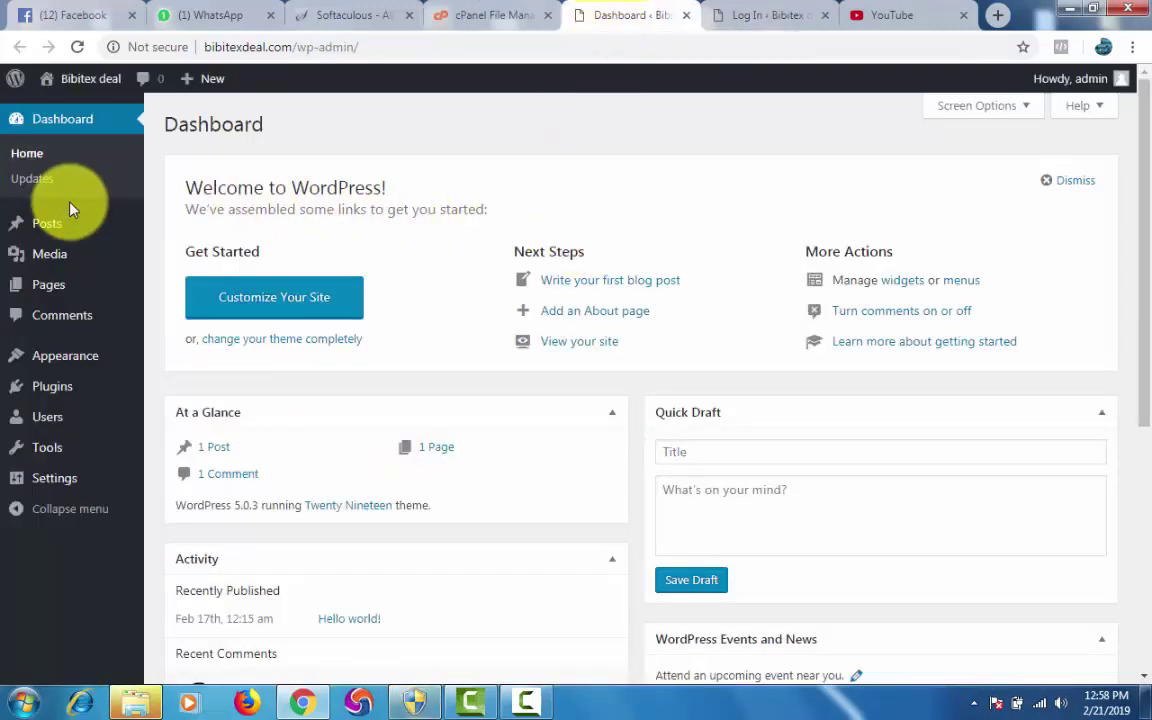
mouse_move(67, 392)
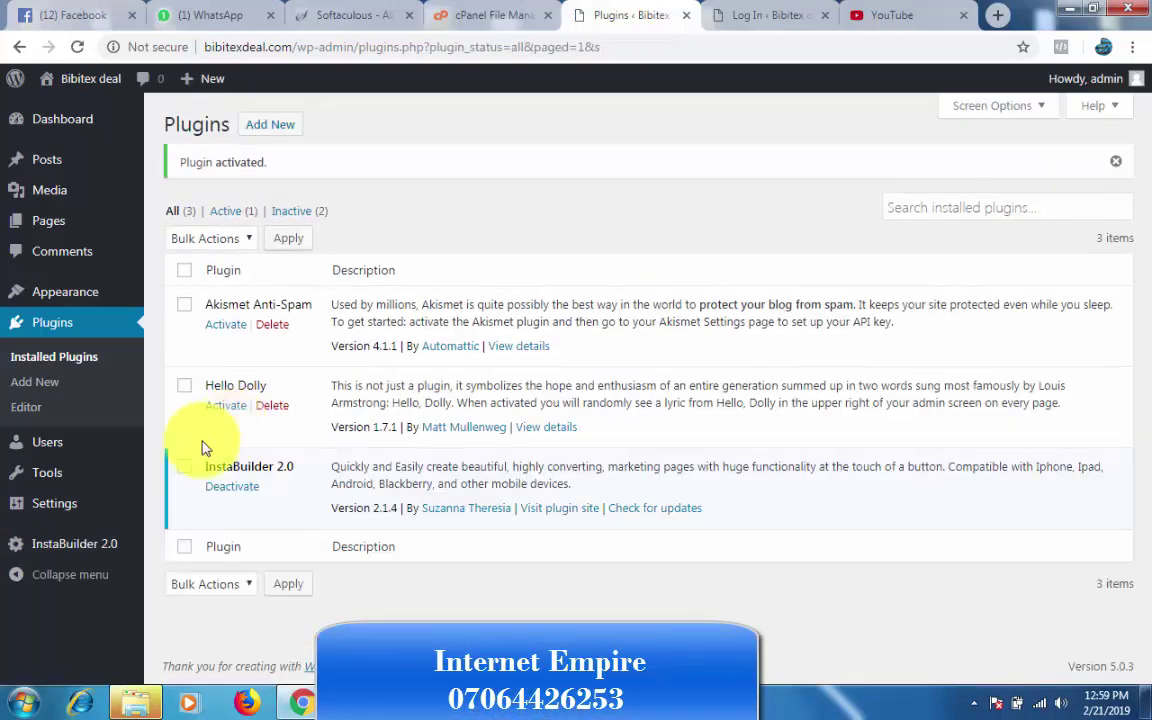
mouse_move(85, 545)
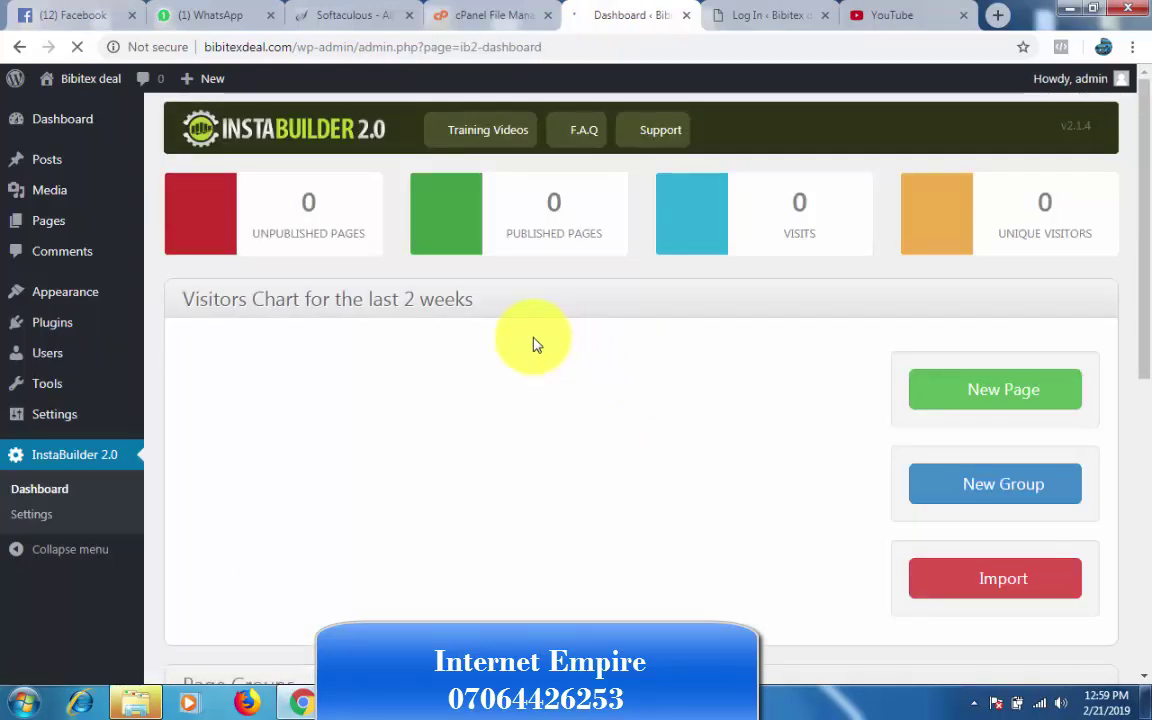
scroll(746, 337, down, 5)
scroll(735, 300, down, 1)
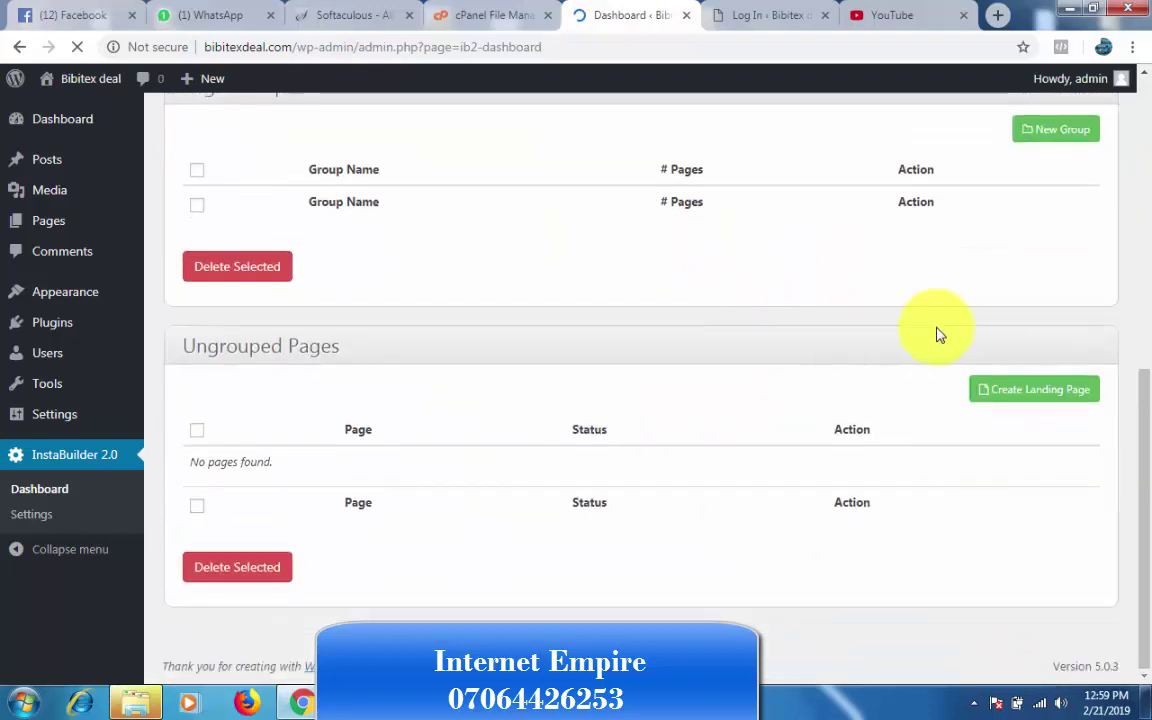
scroll(938, 334, up, 6)
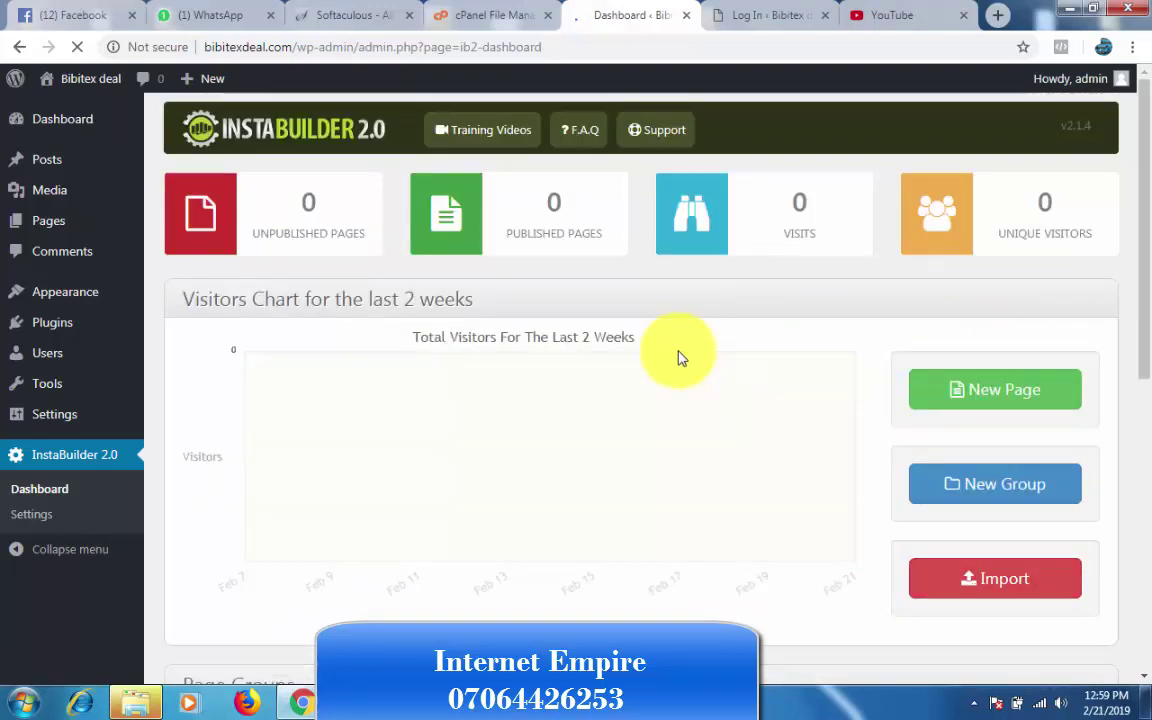
scroll(715, 352, down, 3)
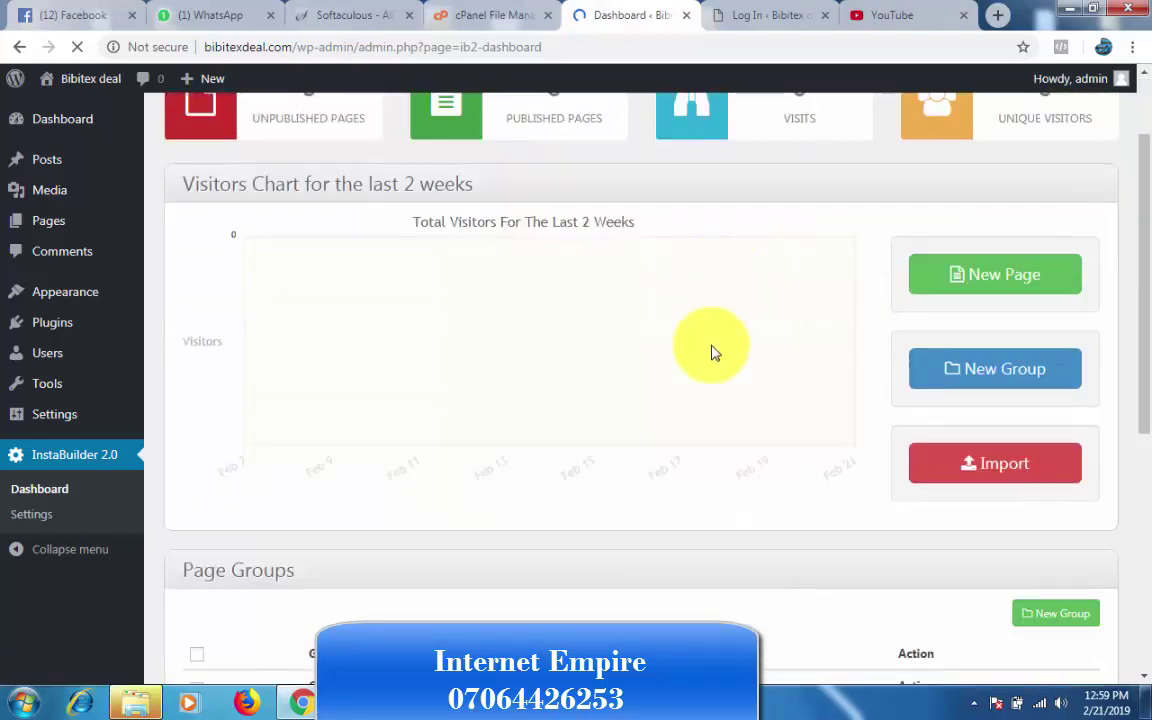
scroll(750, 342, down, 3)
scroll(750, 342, up, 6)
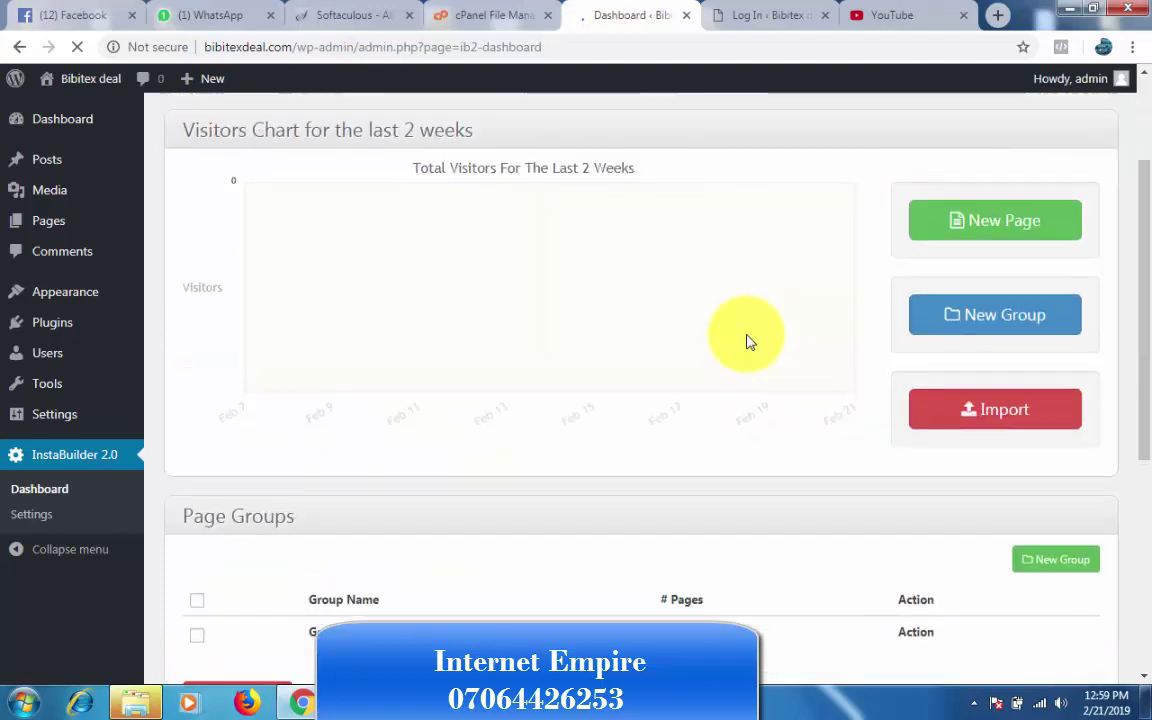
scroll(753, 342, down, 6)
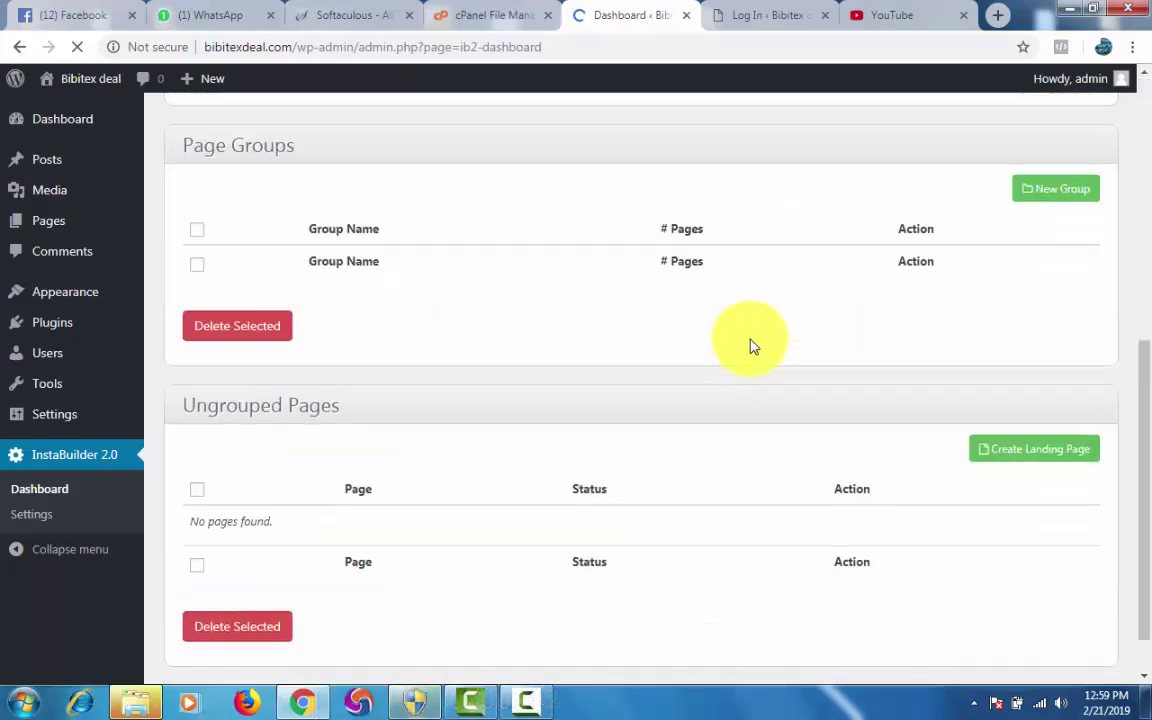
scroll(815, 340, up, 6)
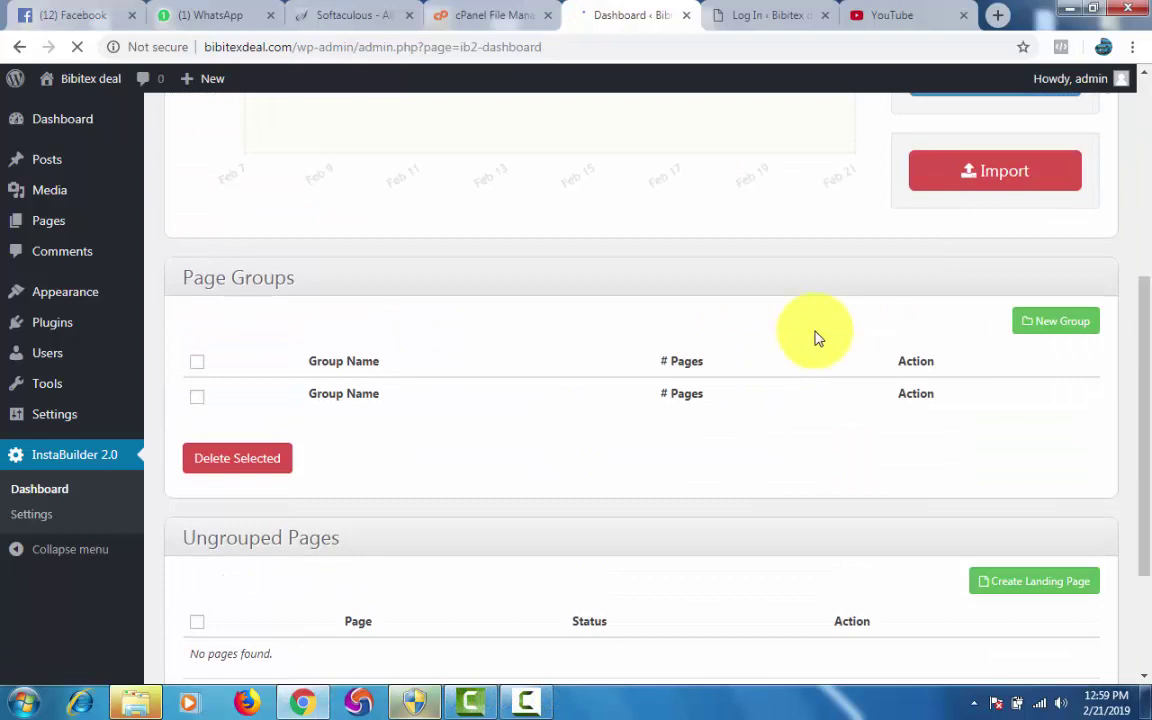
scroll(820, 343, down, 3)
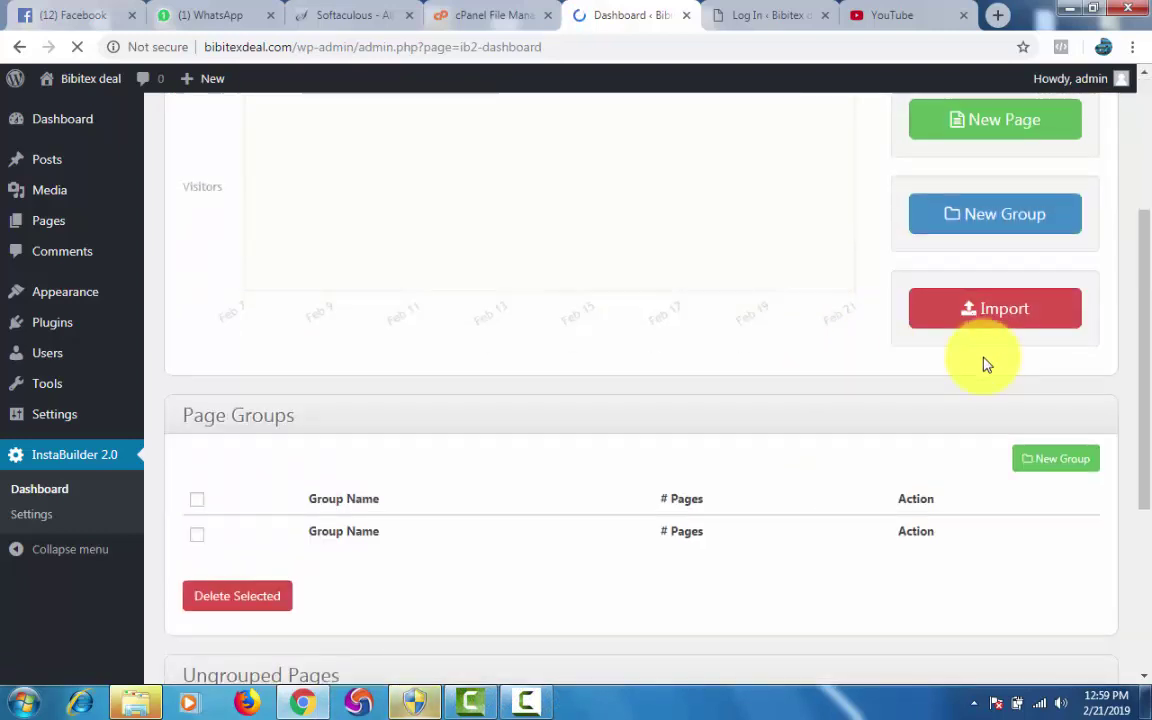
scroll(972, 394, up, 1)
scroll(985, 398, down, 3)
scroll(995, 405, down, 2)
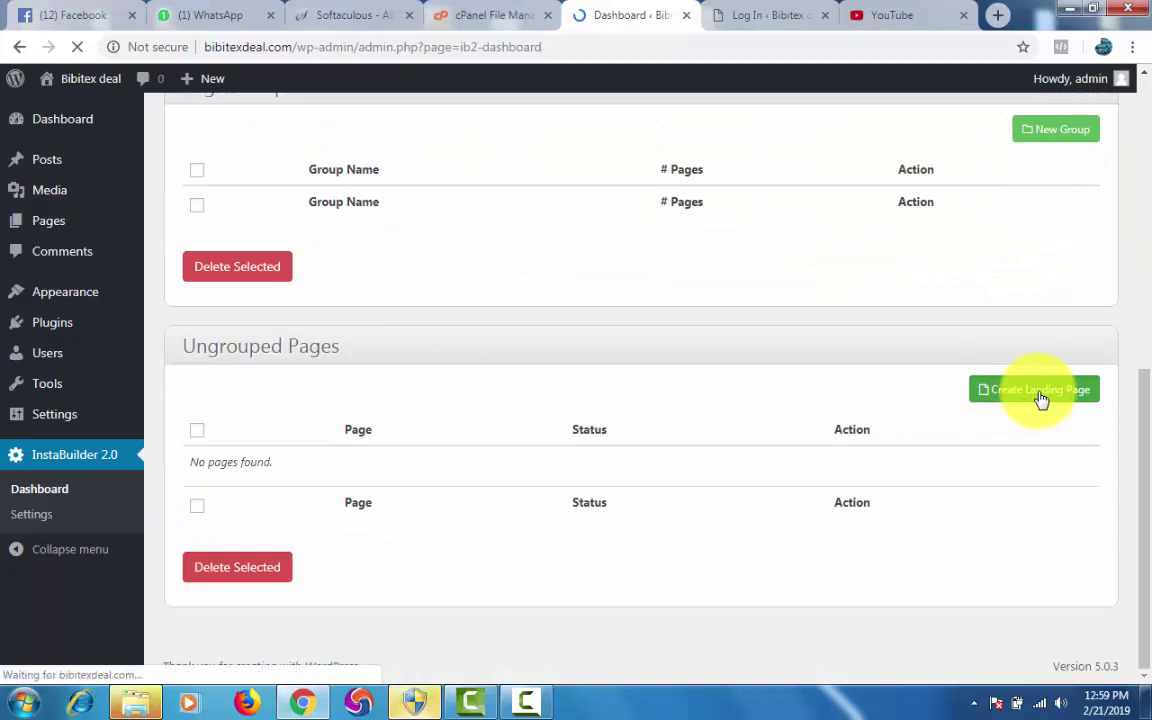
Create a landing page and browse the template grid for Thank You For Signing Up.
click(1041, 399)
scroll(800, 400, down, 2)
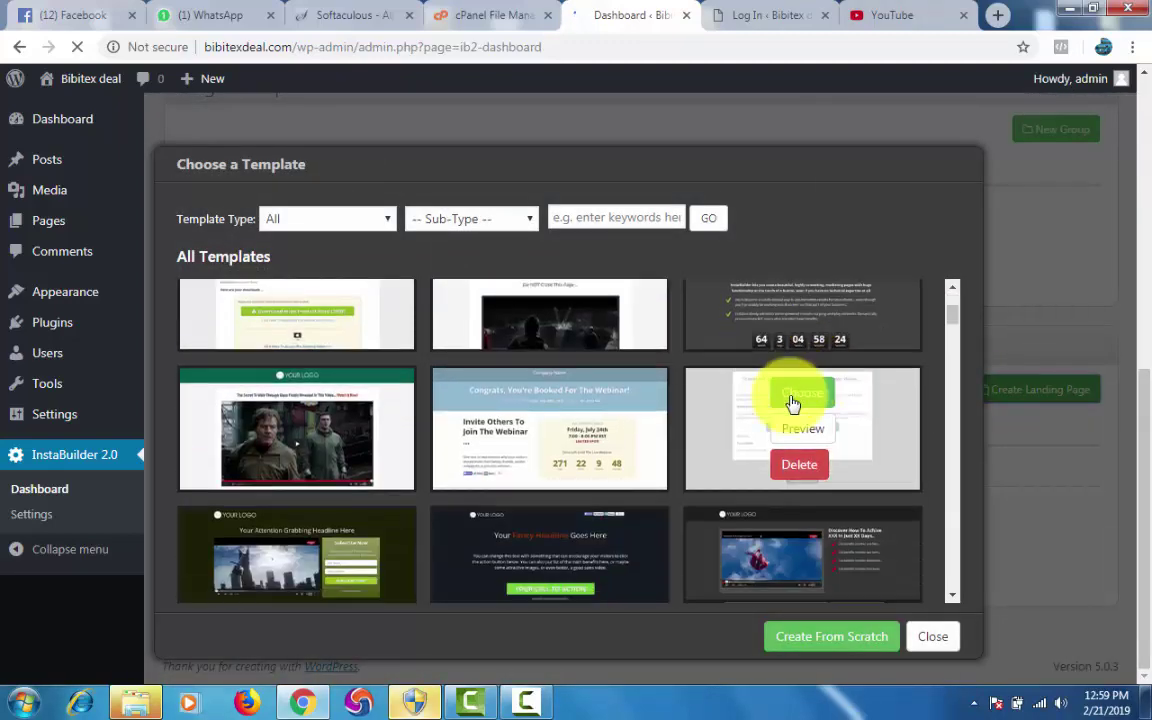
scroll(791, 403, down, 8)
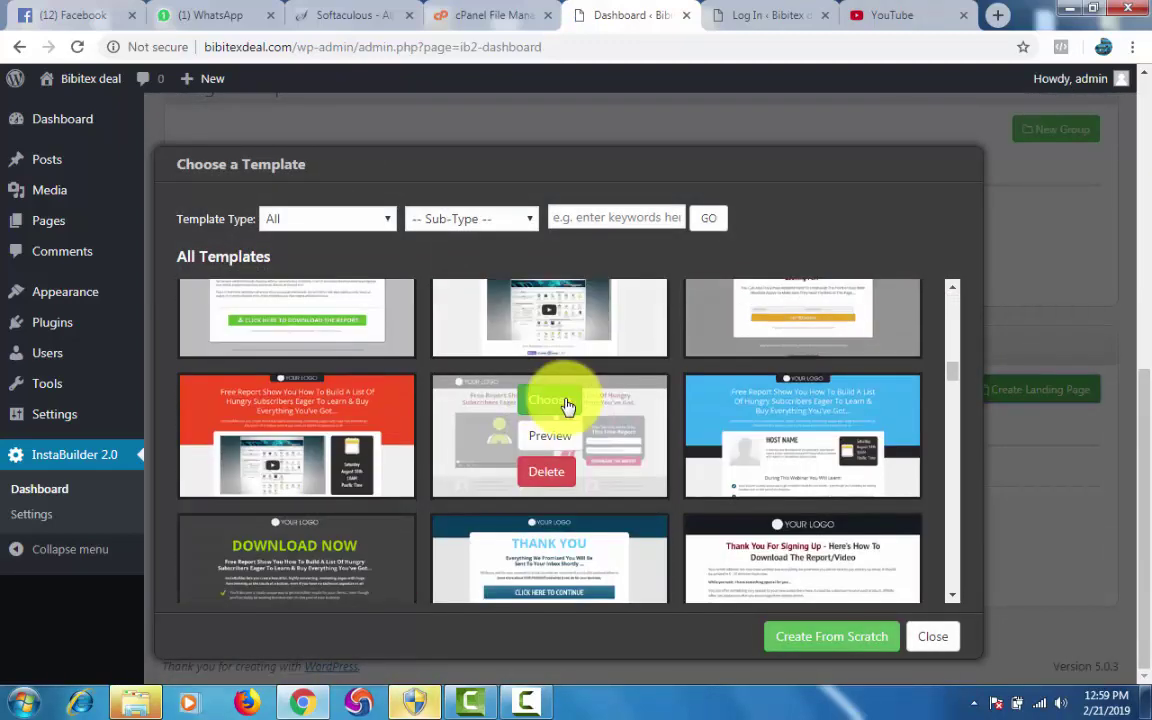
scroll(565, 405, down, 8)
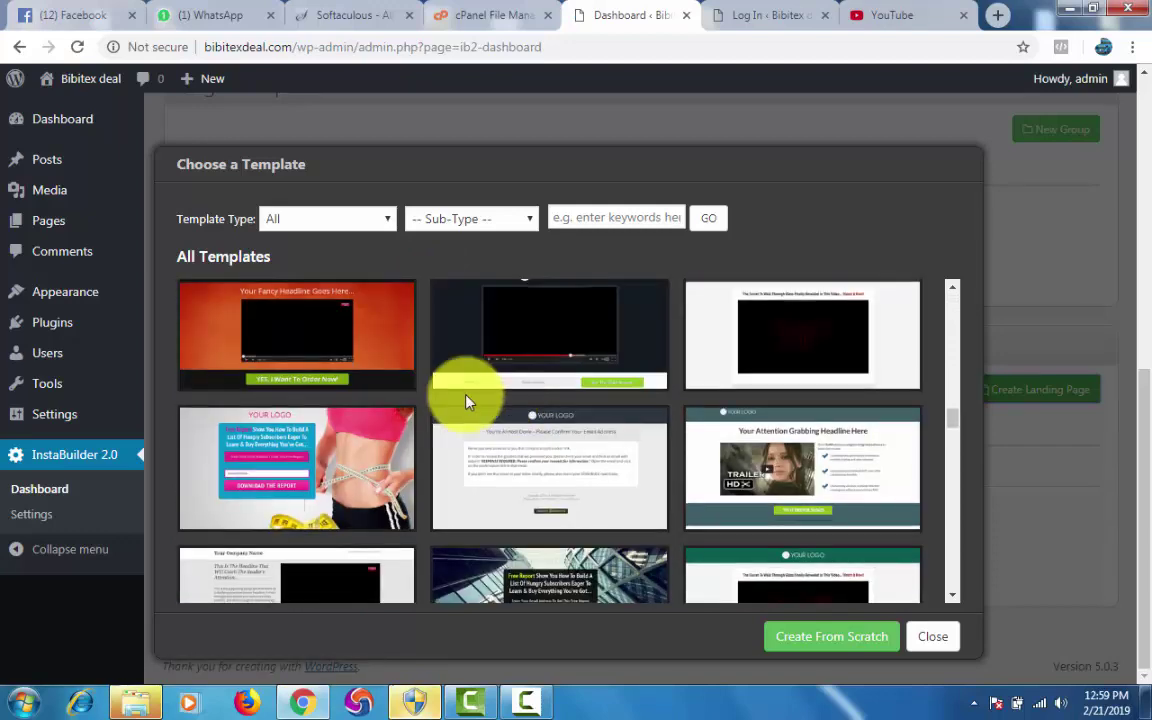
scroll(600, 385, down, 3)
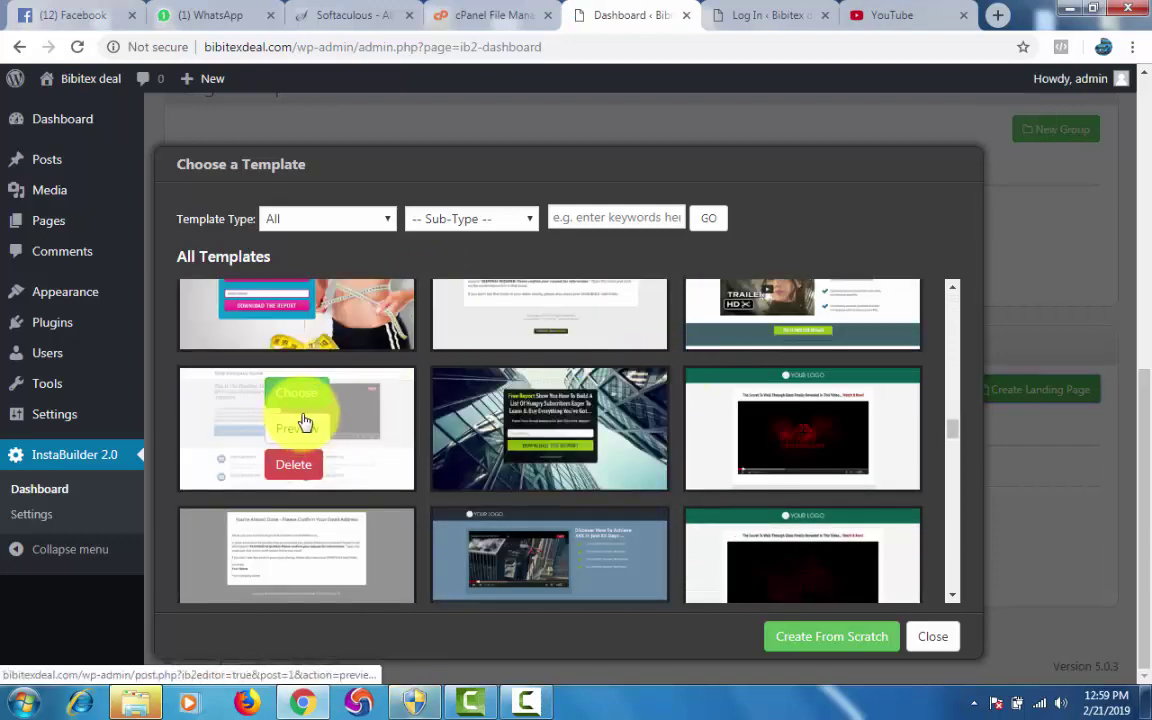
scroll(600, 350, up, 6)
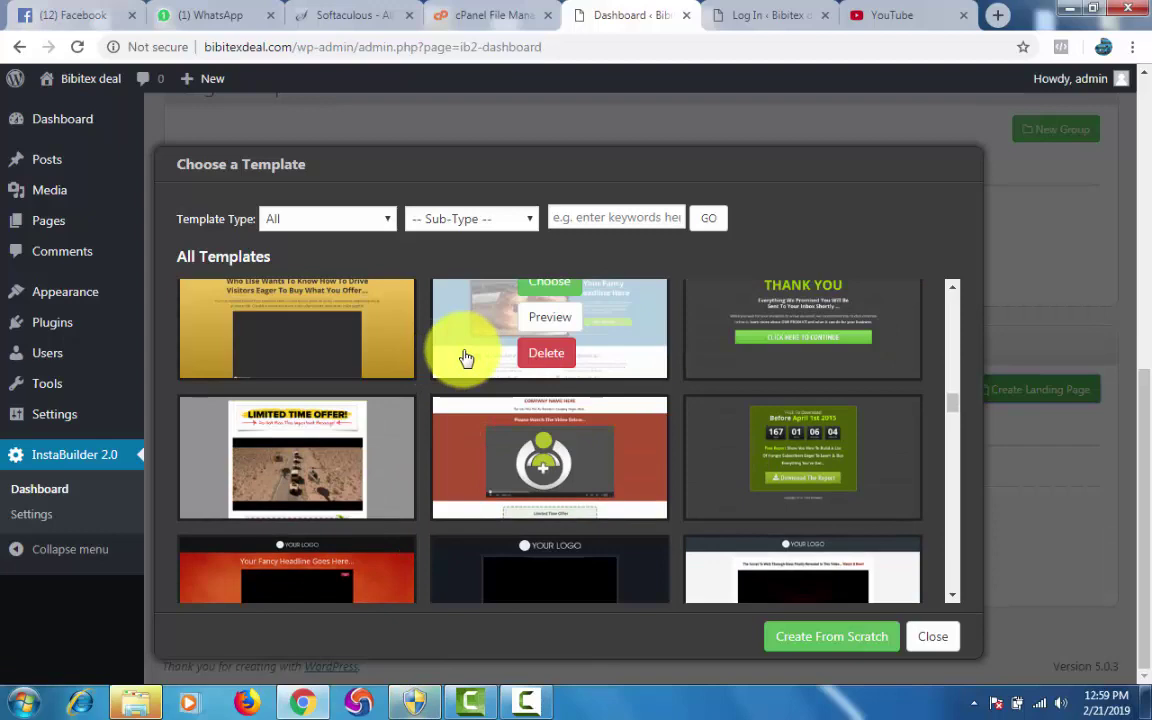
scroll(470, 355, up, 4)
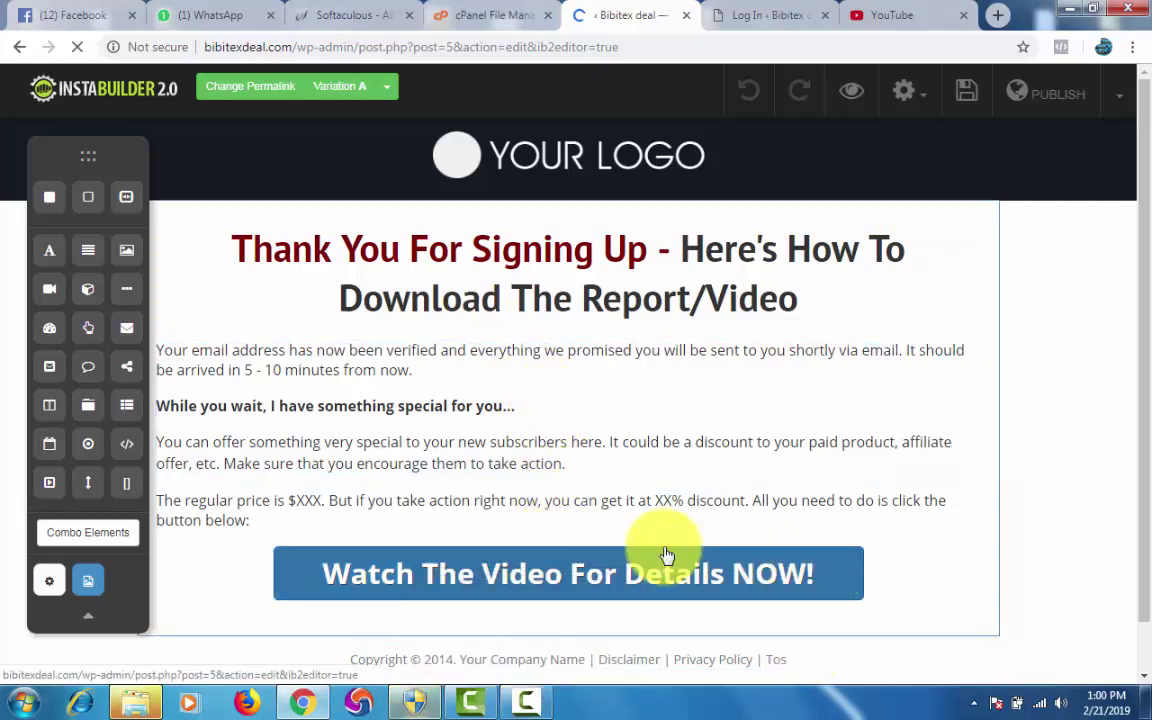
click(537, 702)
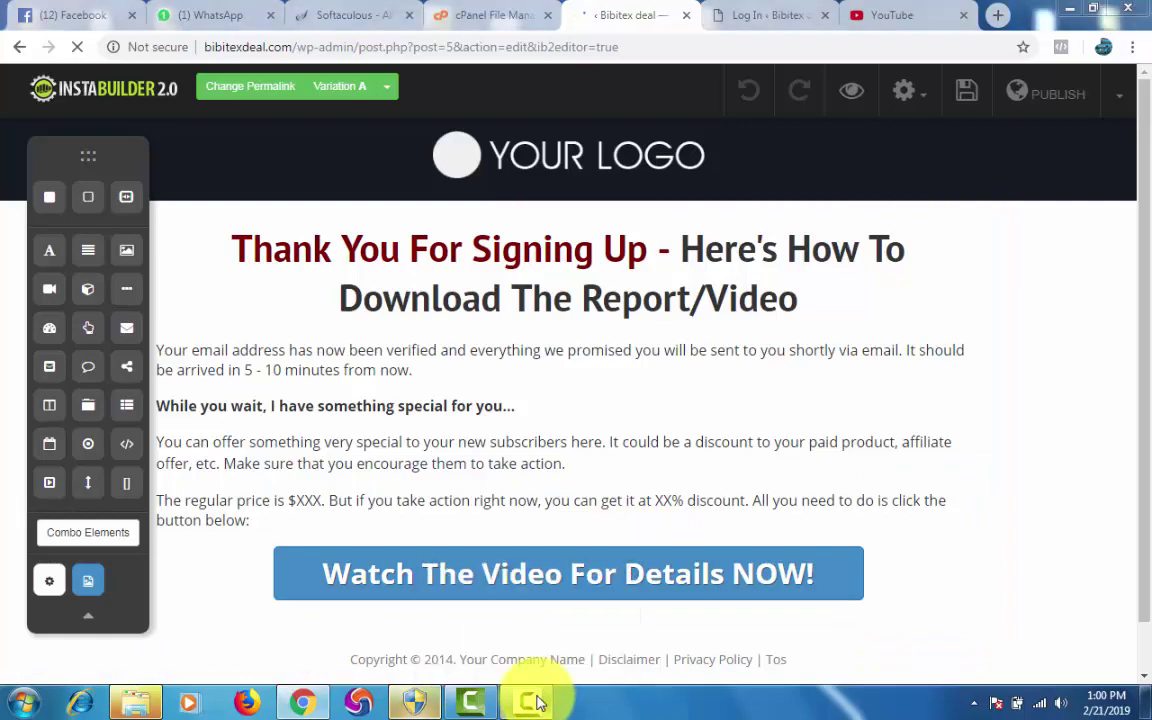